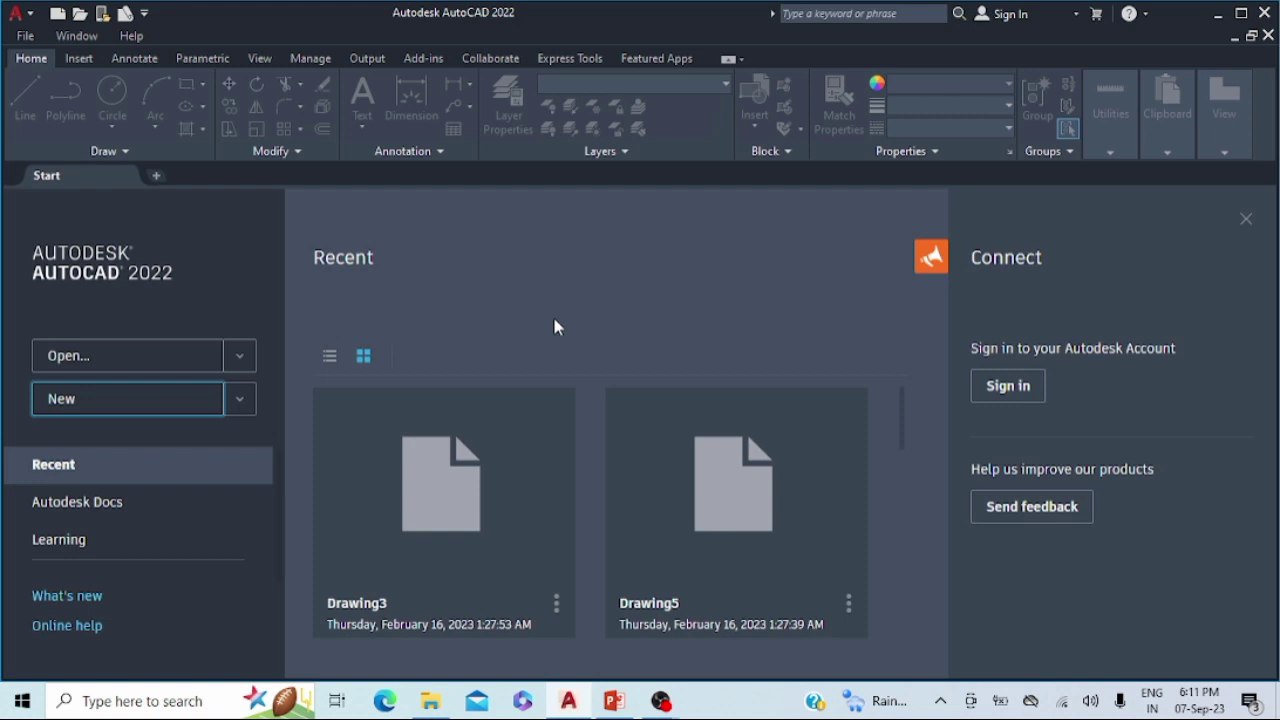
Create a new blank drawing.
{"action": "left_click", "coordinate": [160, 399]}
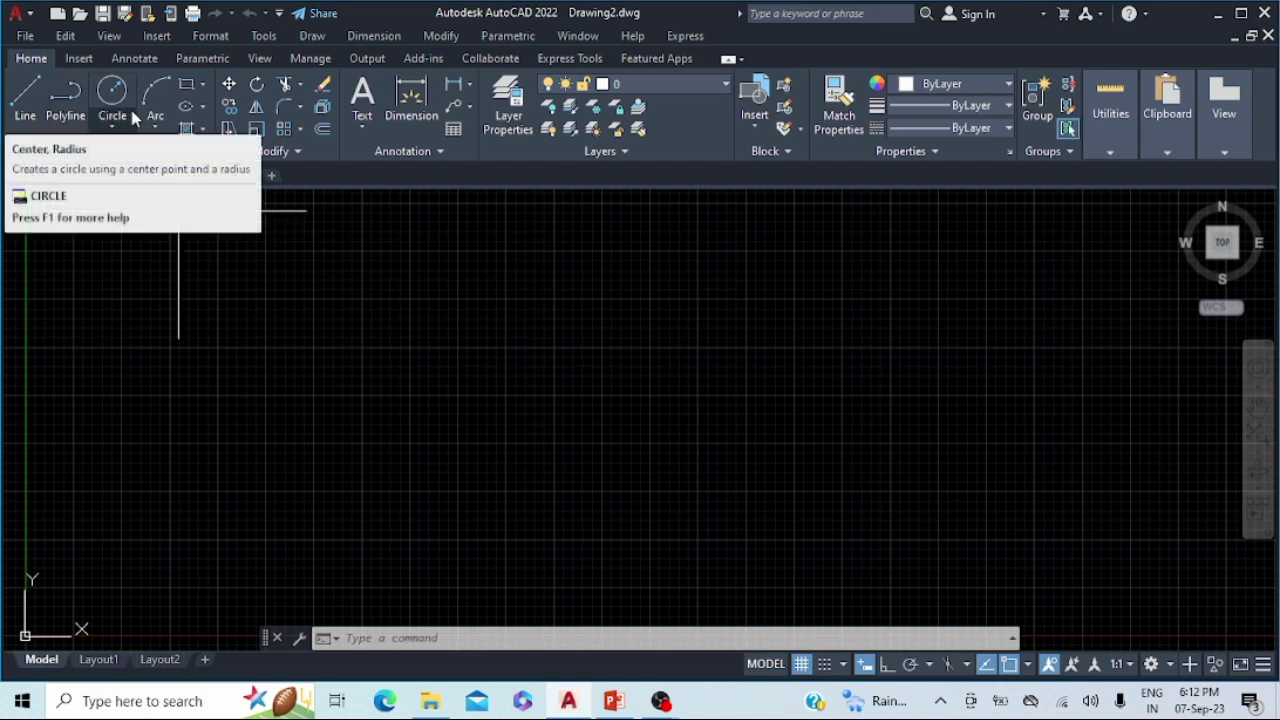
{"action": "left_click", "coordinate": [156, 128]}
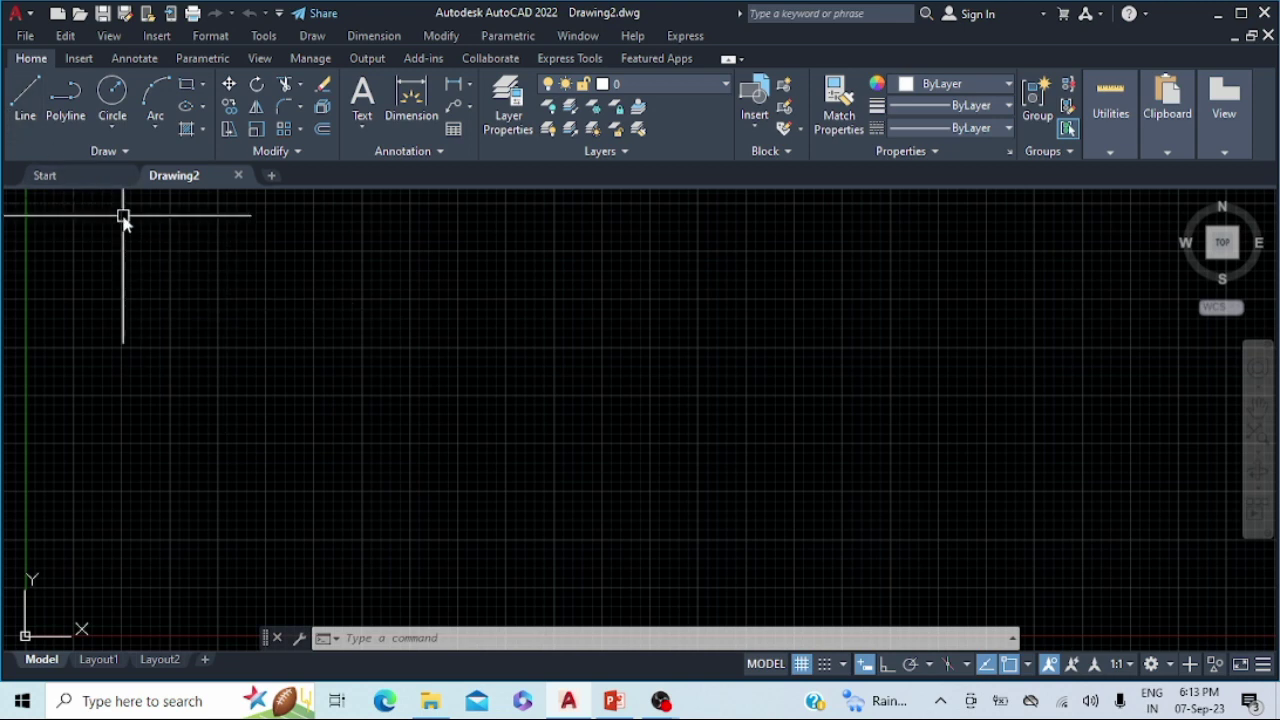
Draw a near-vertical line 20 units long, running downward from a point picked in the middle of the drawing area.
{"action": "left_click", "coordinate": [32, 117]}
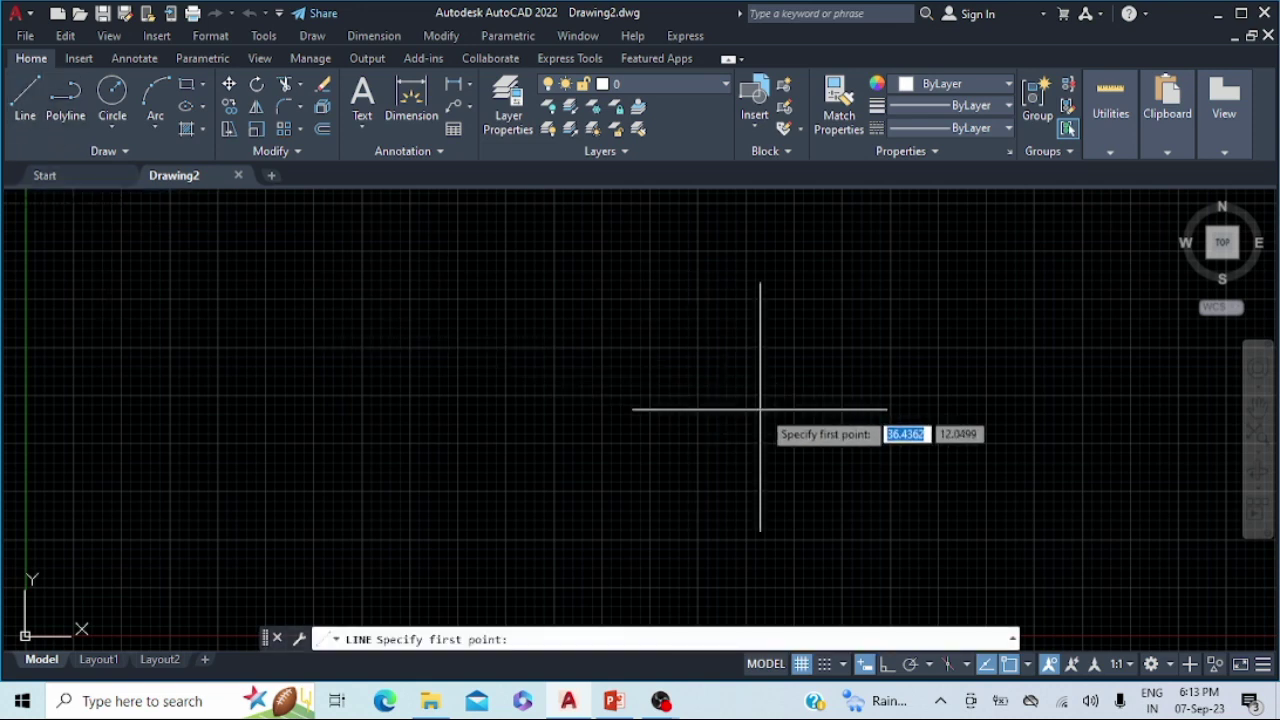
{"action": "left_click", "coordinate": [683, 394]}
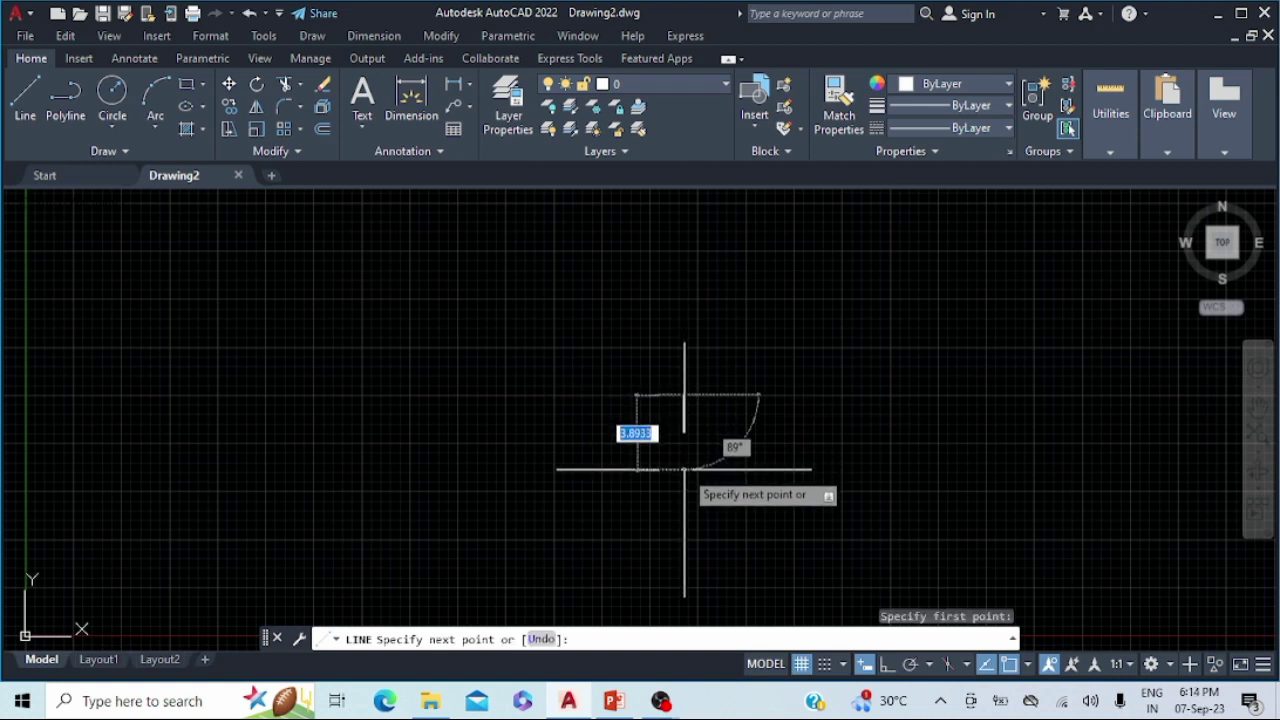
{"action": "type", "text": "20"}
{"action": "key", "text": "Return"}
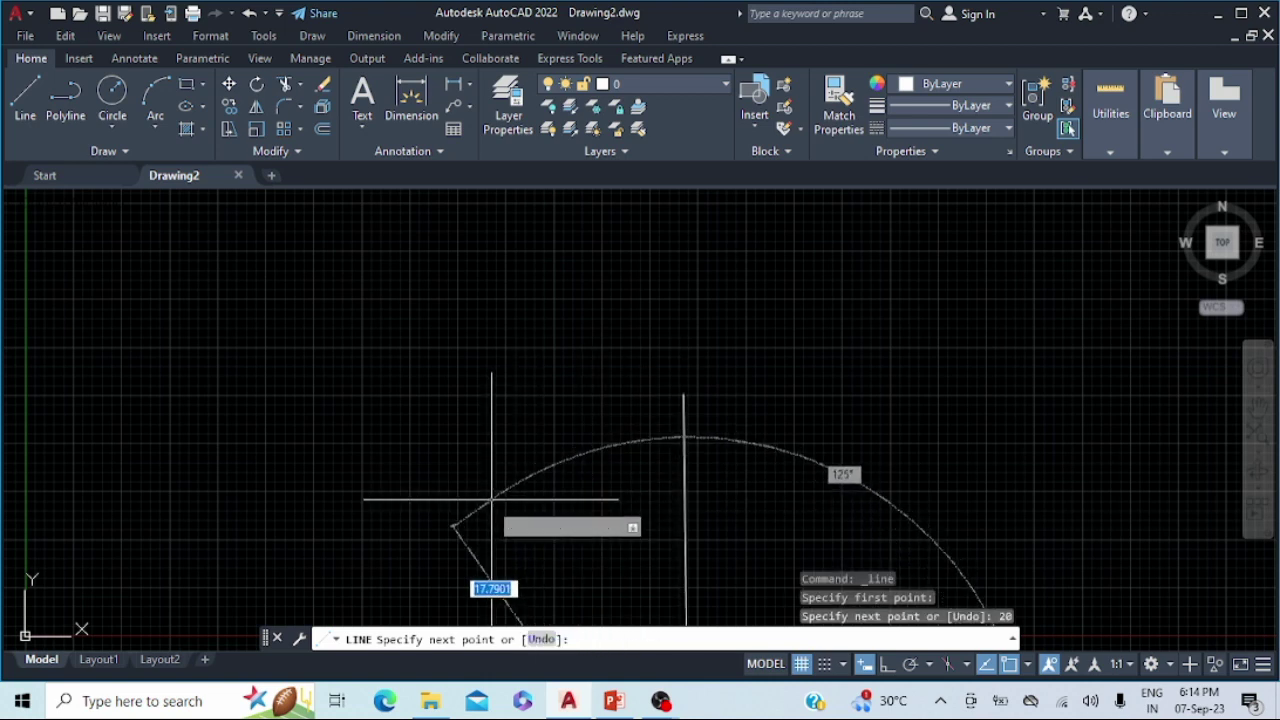
{"action": "scroll", "coordinate": [472, 497], "scroll_direction": "down", "scroll_amount": 4}
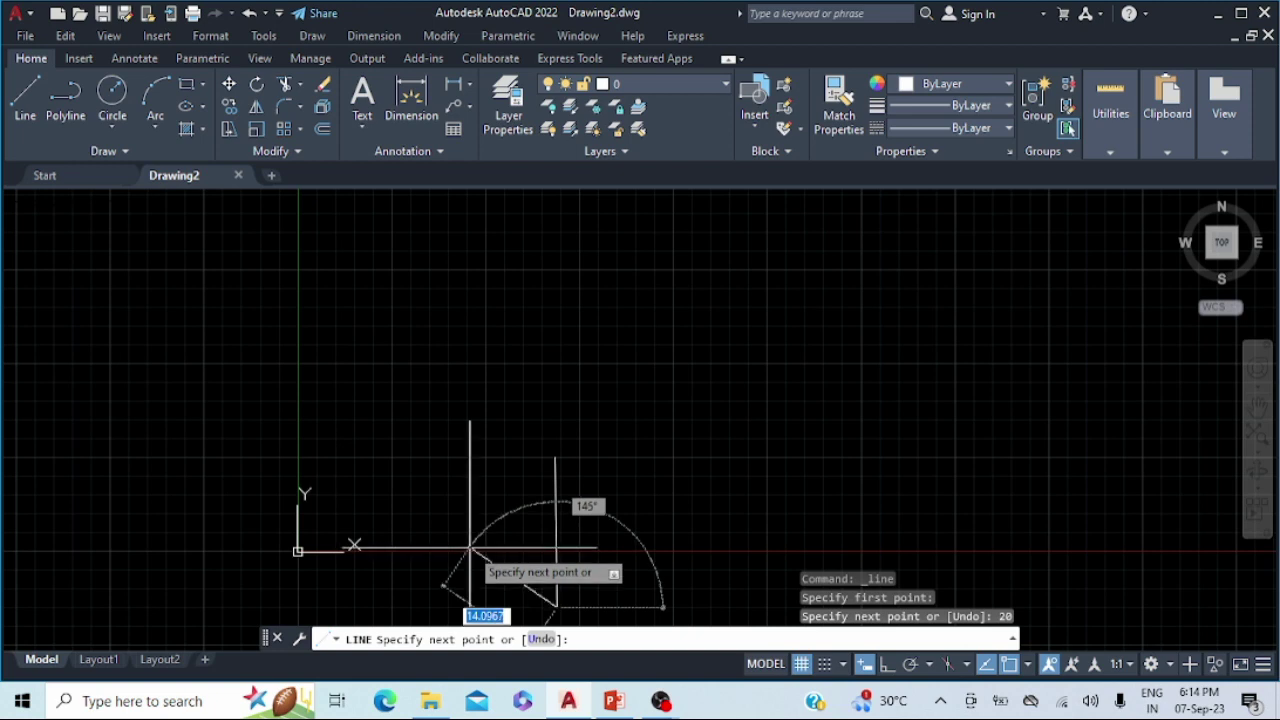
{"action": "key", "text": "Escape"}
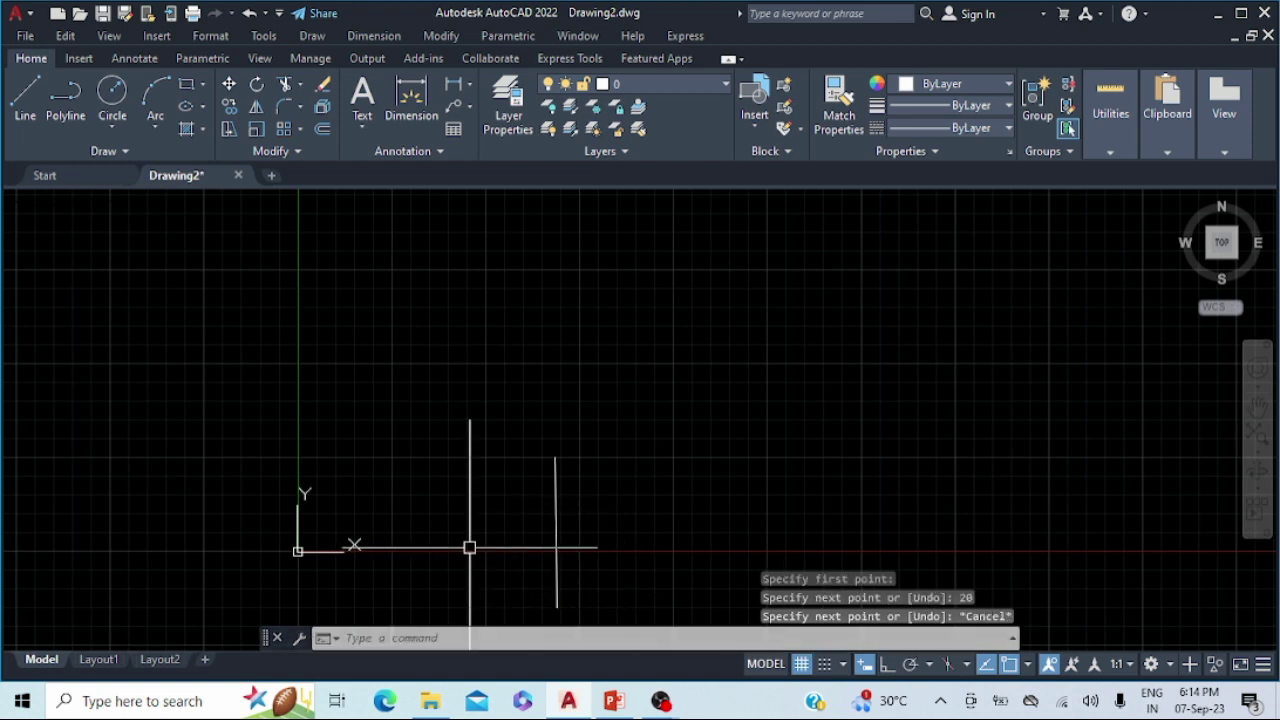
Erase everything in the drawing, leaving the model space empty.
{"action": "right_click", "coordinate": [643, 598]}
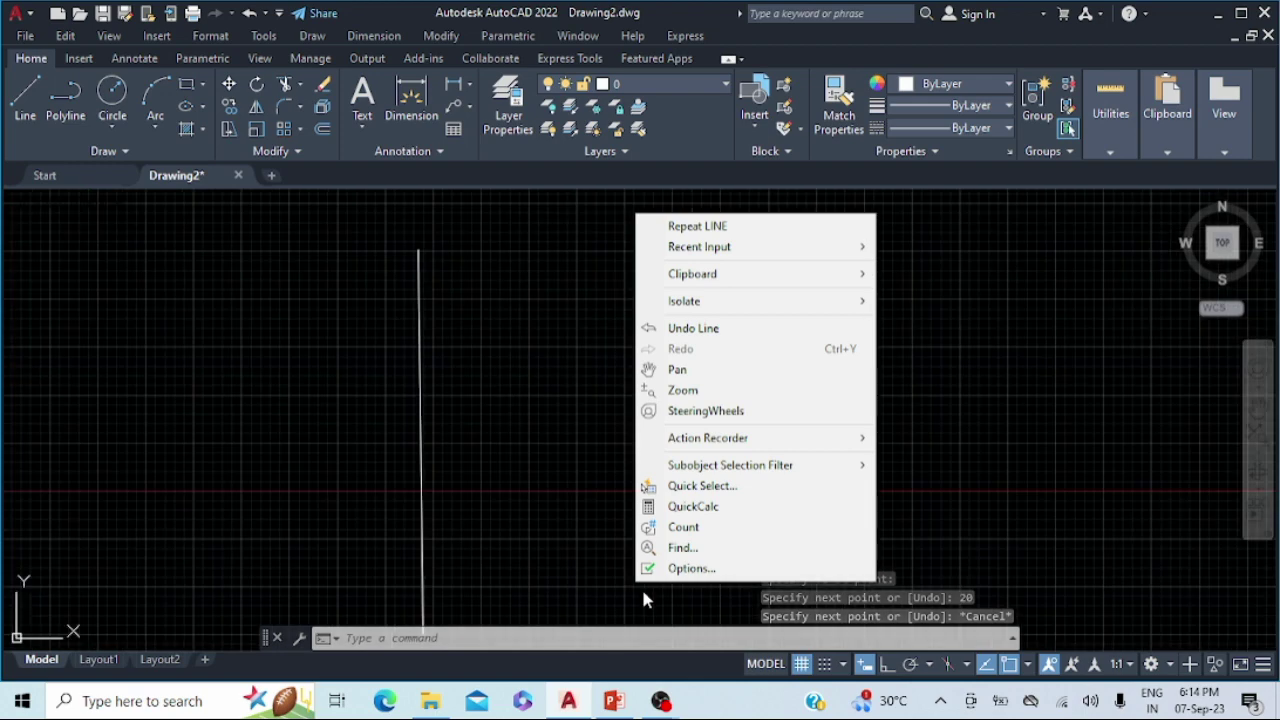
{"action": "scroll", "coordinate": [643, 598], "scroll_direction": "down", "scroll_amount": 2}
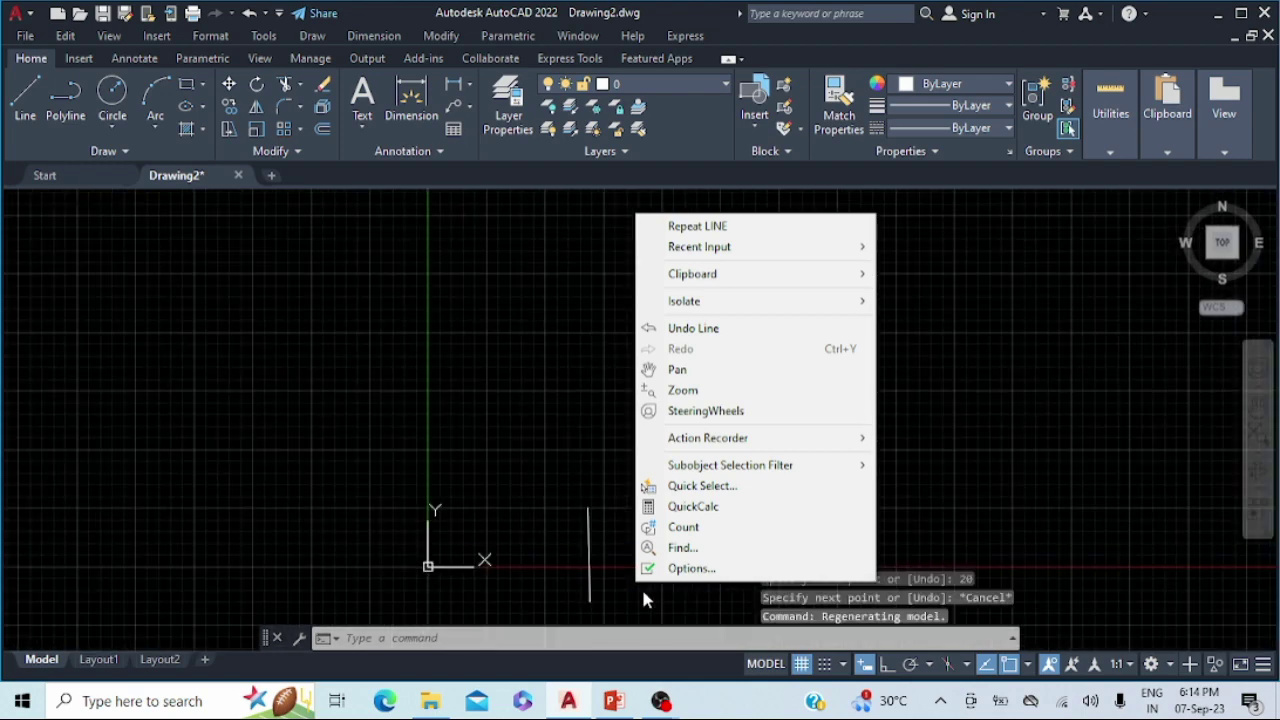
{"action": "left_click", "coordinate": [609, 615]}
{"action": "left_click", "coordinate": [607, 608]}
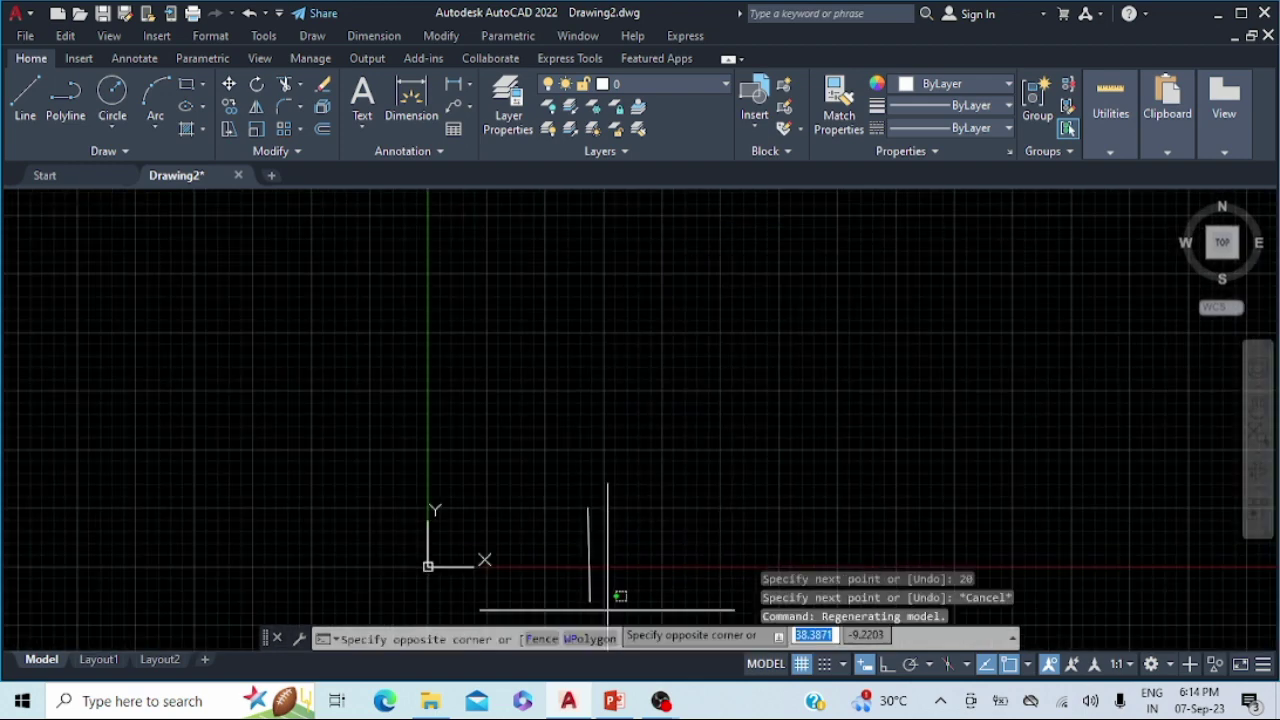
{"action": "scroll", "coordinate": [608, 609], "scroll_direction": "up", "scroll_amount": 3}
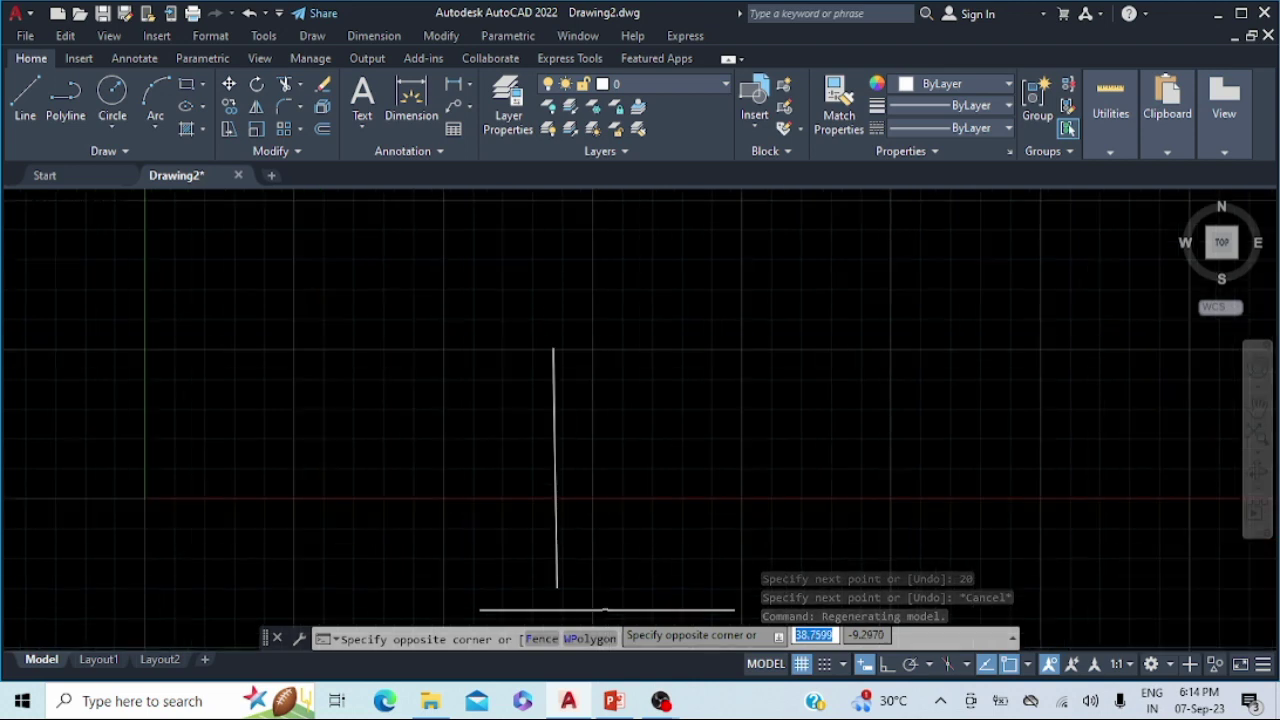
{"action": "scroll", "coordinate": [607, 608], "scroll_direction": "up", "scroll_amount": 2}
{"action": "scroll", "coordinate": [607, 608], "scroll_direction": "down", "scroll_amount": 4}
{"action": "scroll", "coordinate": [607, 608], "scroll_direction": "up", "scroll_amount": 2}
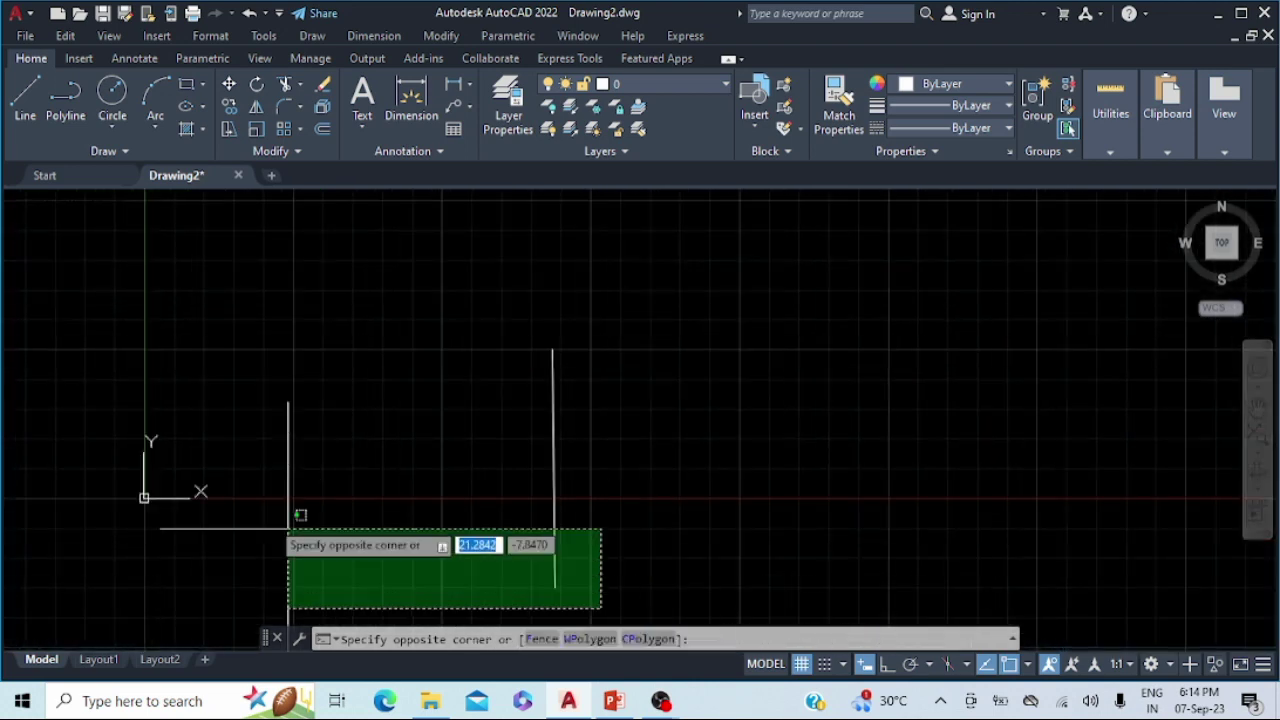
{"action": "key", "text": "Escape"}
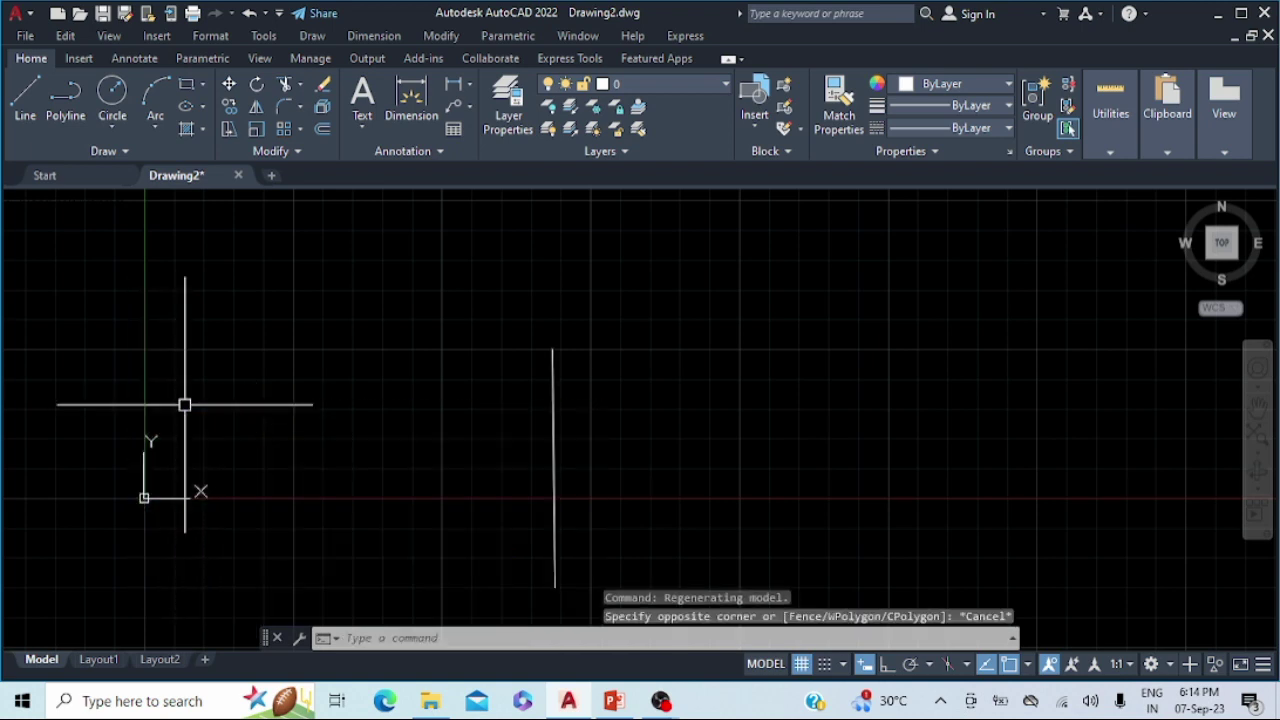
{"action": "key", "text": "ctrl+a"}
{"action": "key", "text": "Delete"}
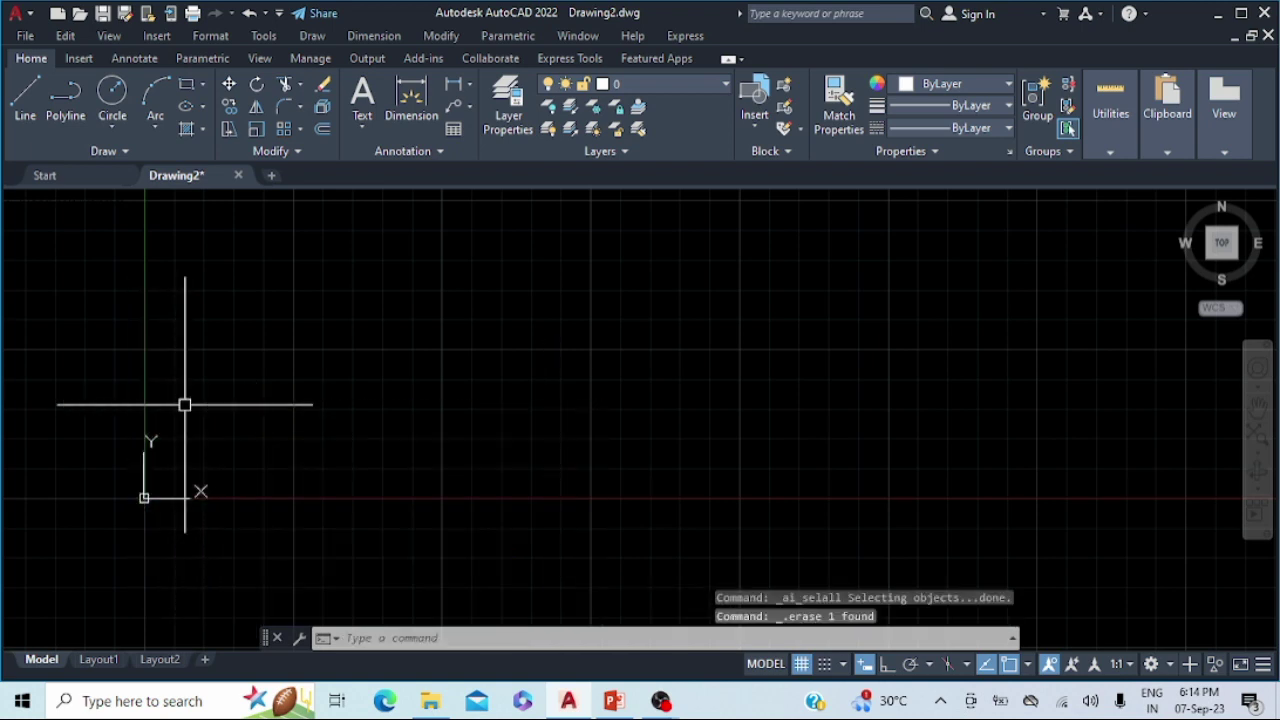
Draw a 20-unit vertical line upward from a point just below the X axis, well to the right of the origin.
{"action": "left_click", "coordinate": [25, 112]}
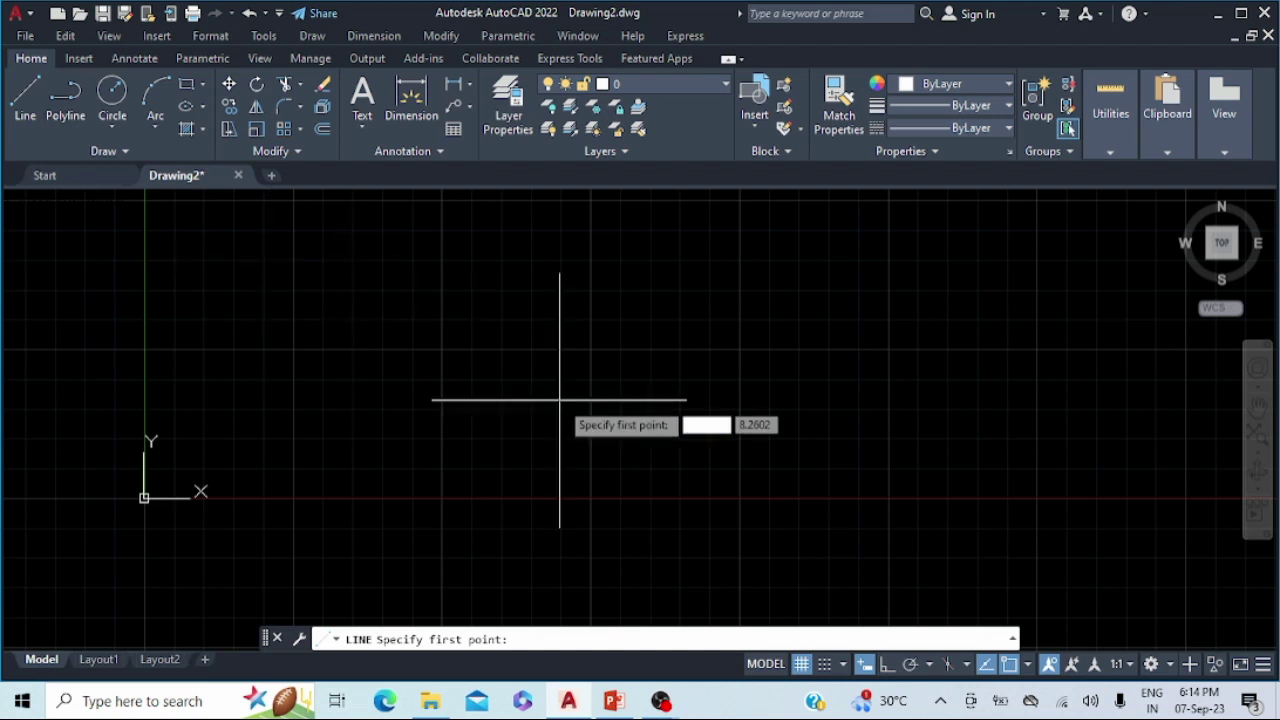
{"action": "scroll", "coordinate": [841, 562], "scroll_direction": "down", "scroll_amount": 2}
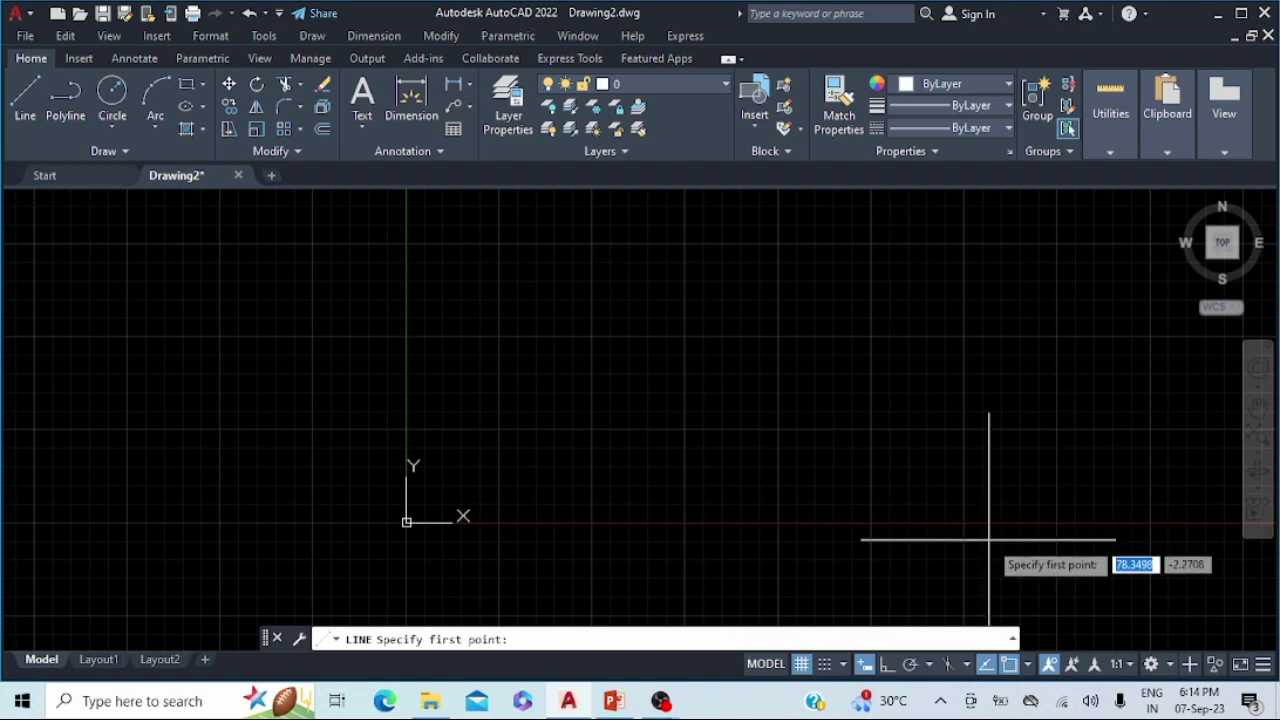
{"action": "left_click", "coordinate": [989, 540]}
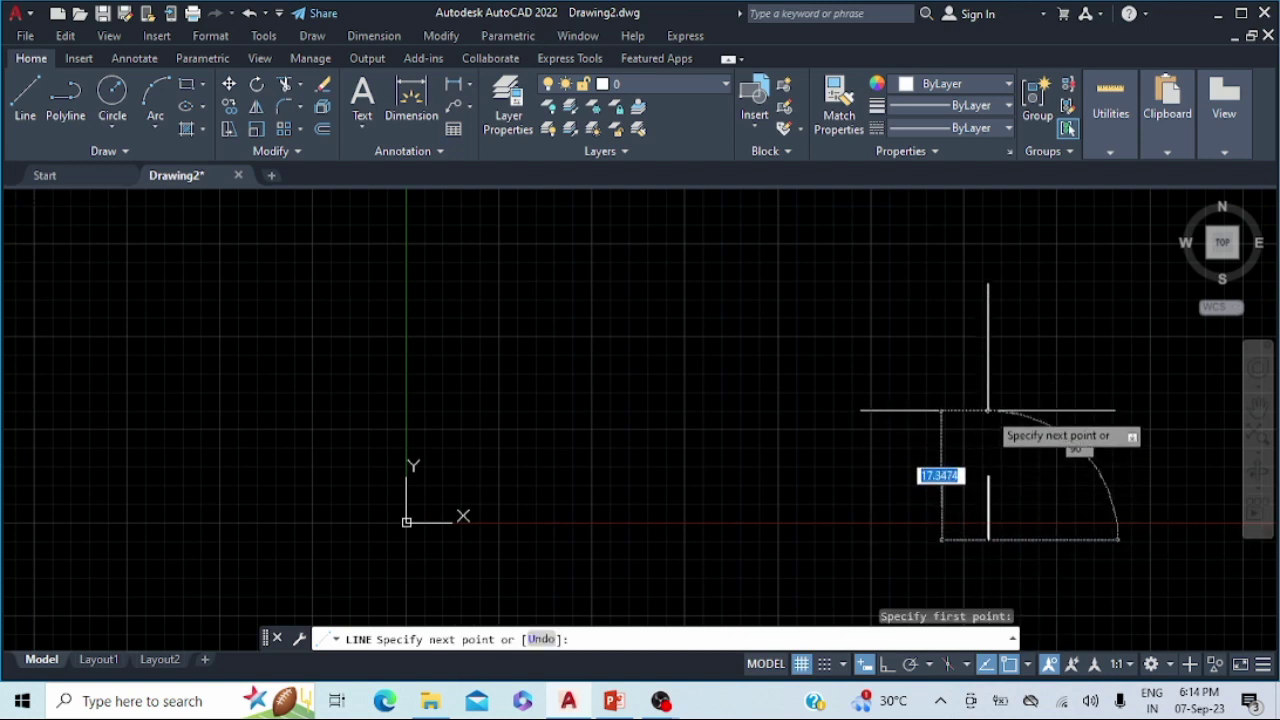
{"action": "type", "text": "20"}
{"action": "key", "text": "Return"}
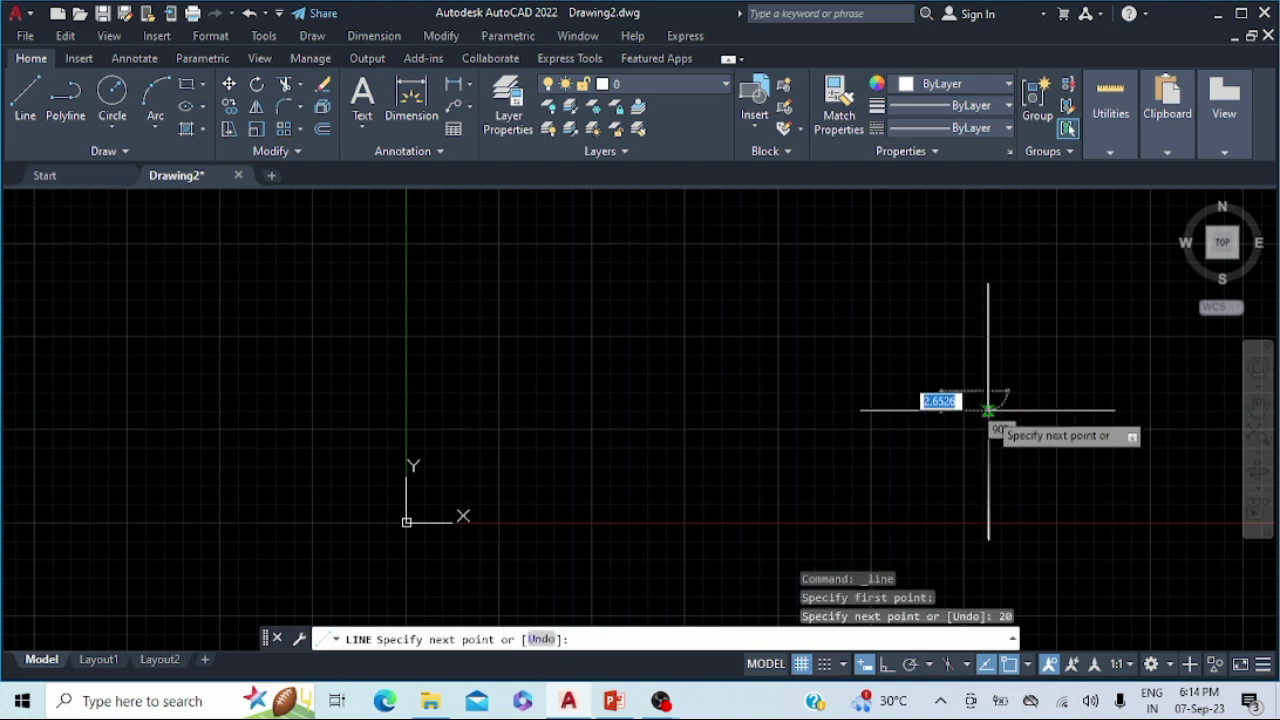
{"action": "key", "text": "Escape"}
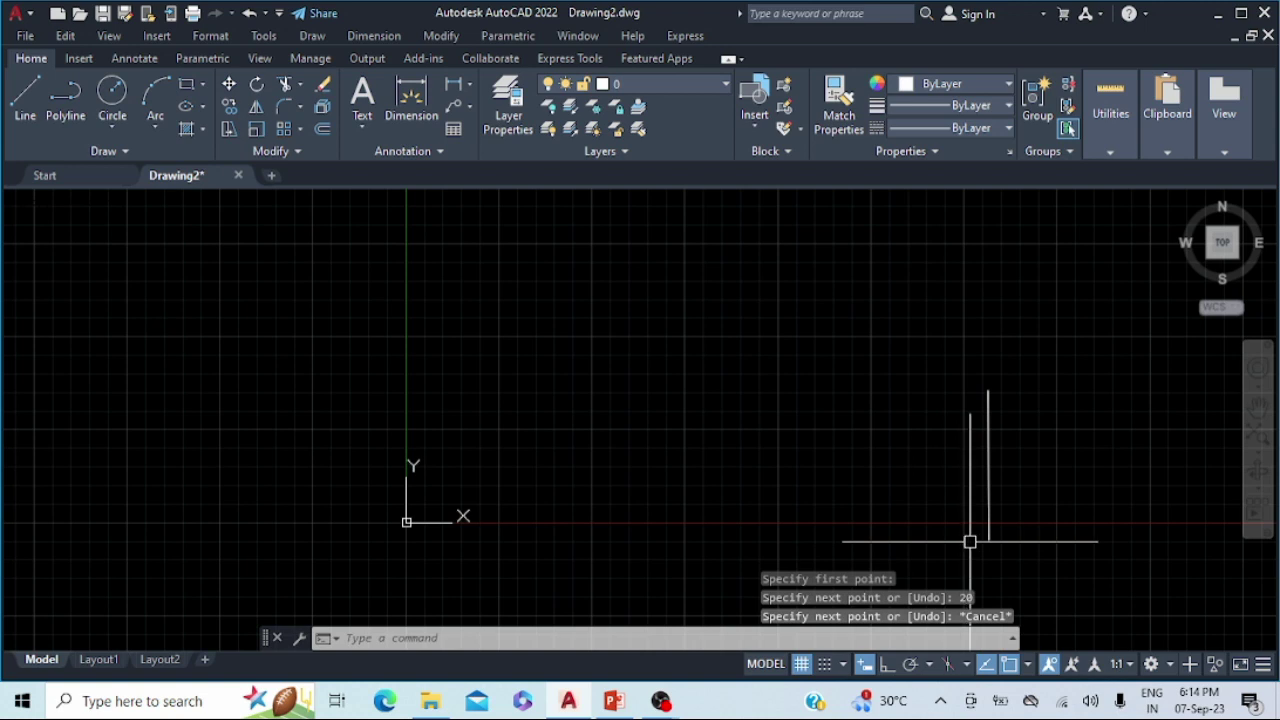
From the vertical line's lower end, draw a 50-unit edge to the left, continued by a 40-unit edge upward.
{"action": "key", "text": "Return"}
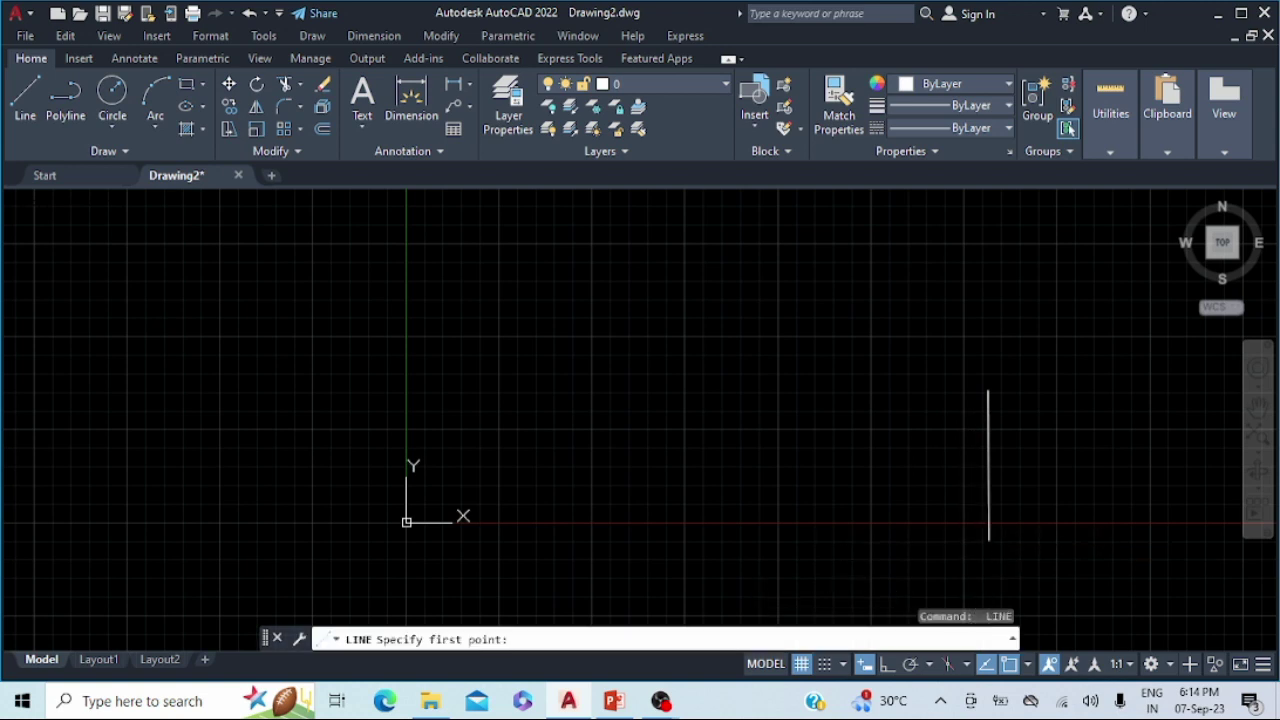
{"action": "left_click", "coordinate": [988, 541]}
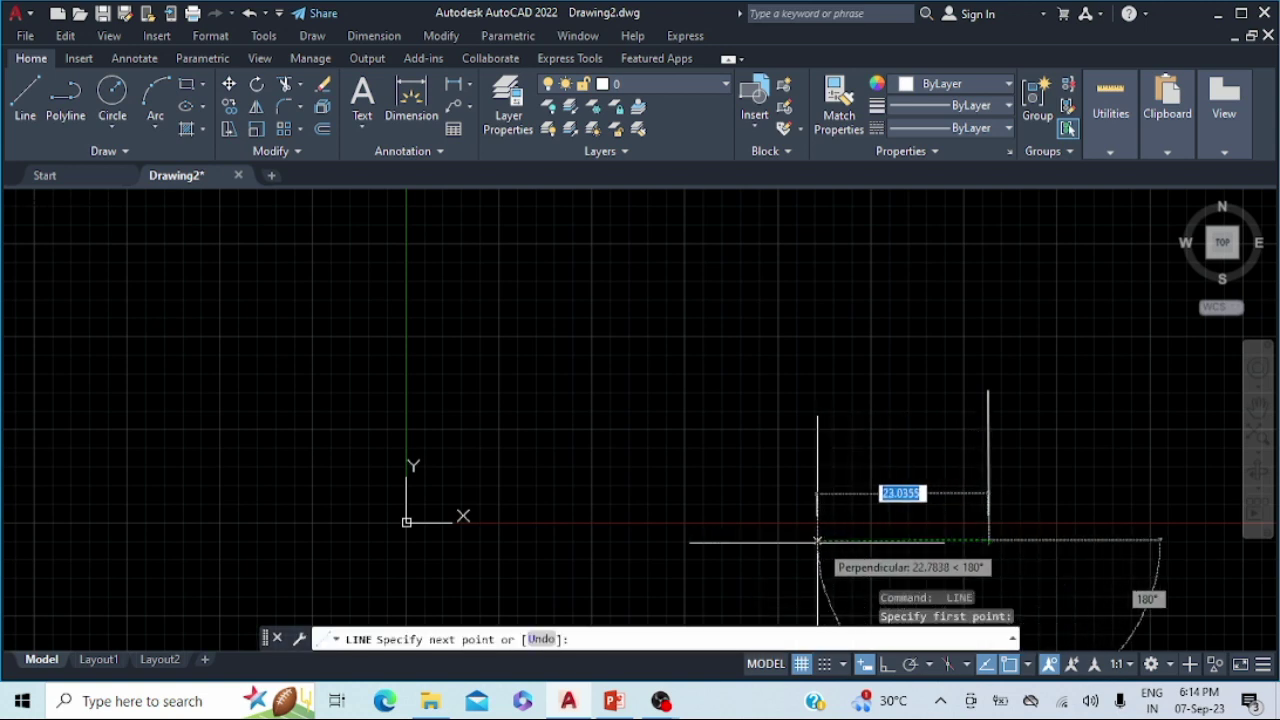
{"action": "type", "text": "50"}
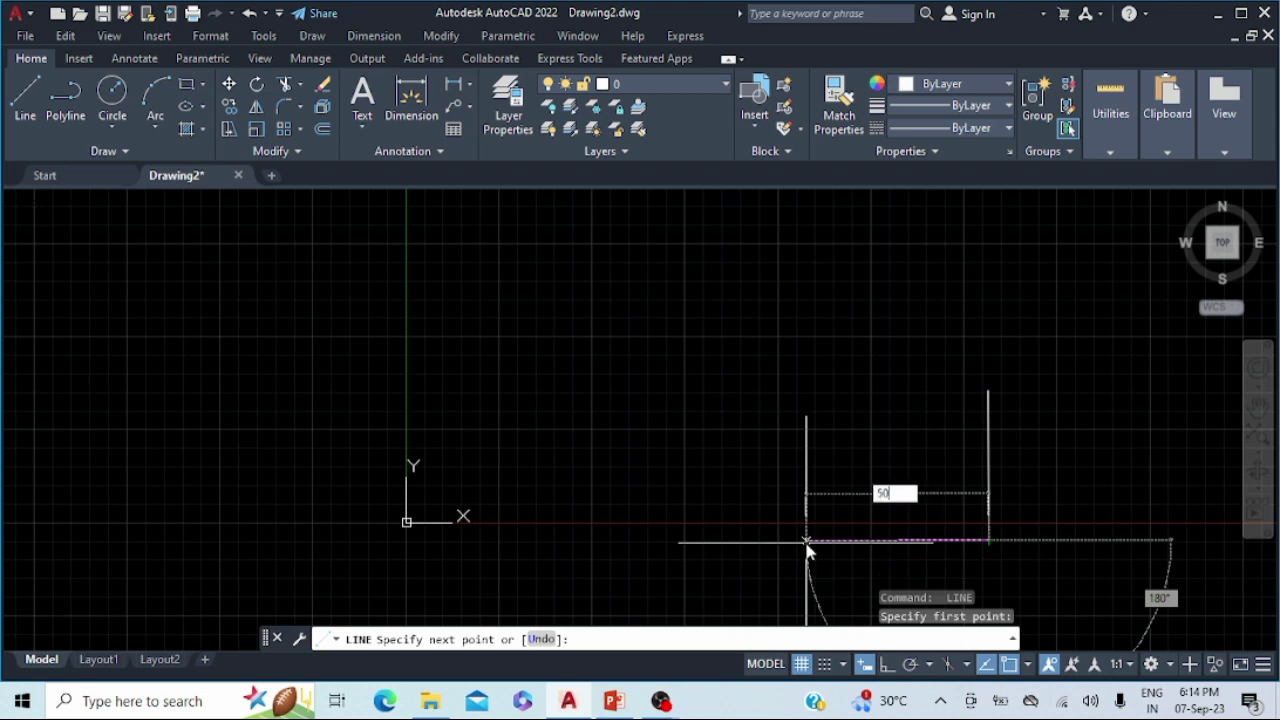
{"action": "key", "text": "Return"}
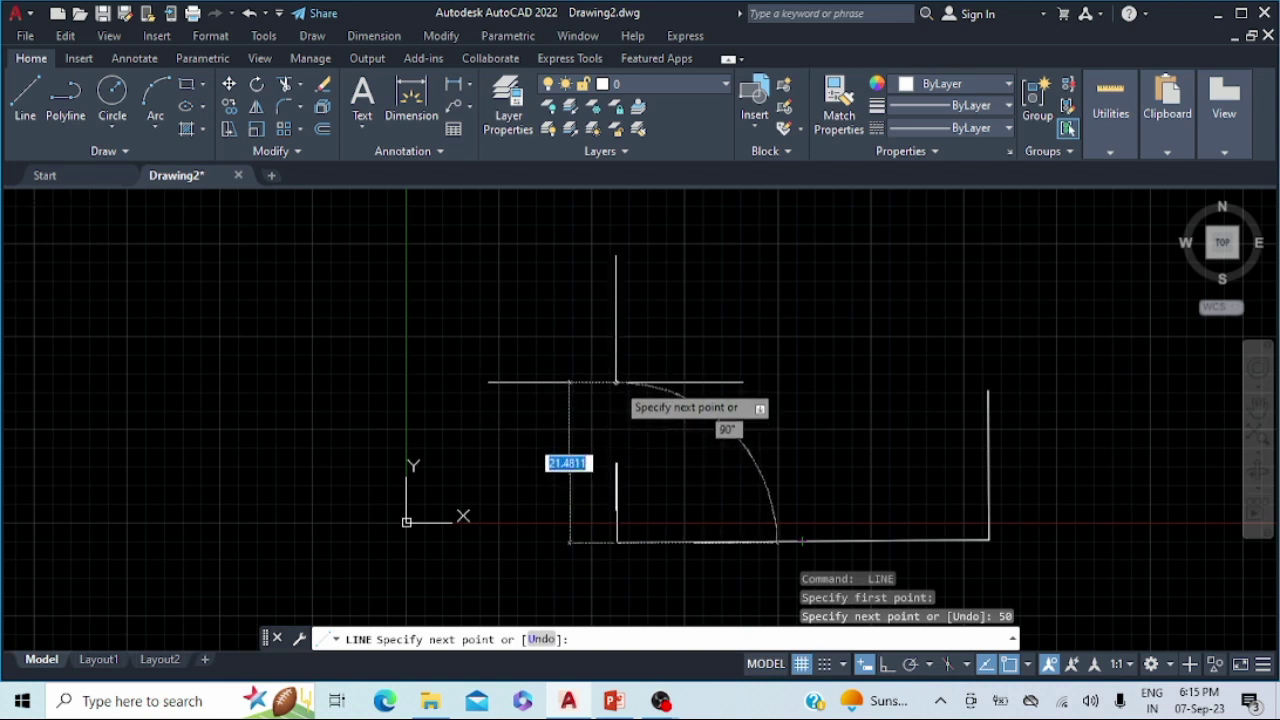
{"action": "key", "text": "BackSpace"}
{"action": "type", "text": "40"}
{"action": "key", "text": "Return"}
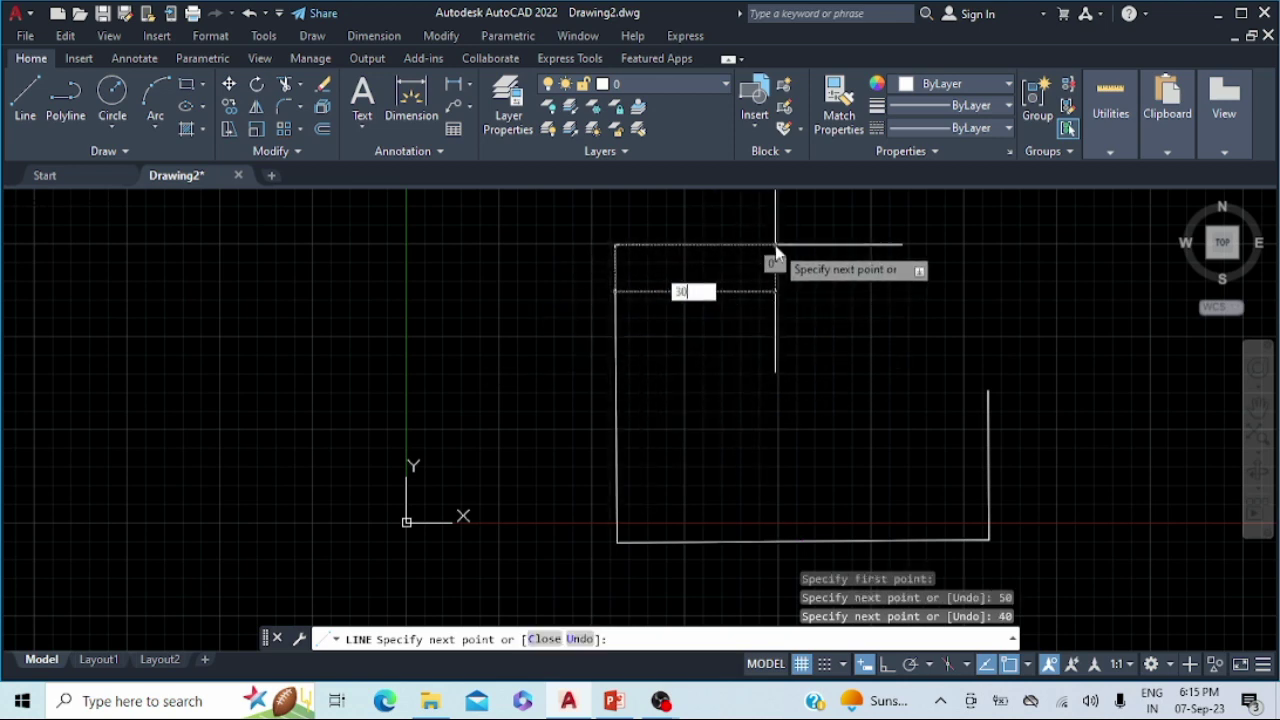
Complete the outline's 30-unit top edge, running right from the upper end of the 40-unit edge, and end the Line command.
{"action": "key", "text": "Return"}
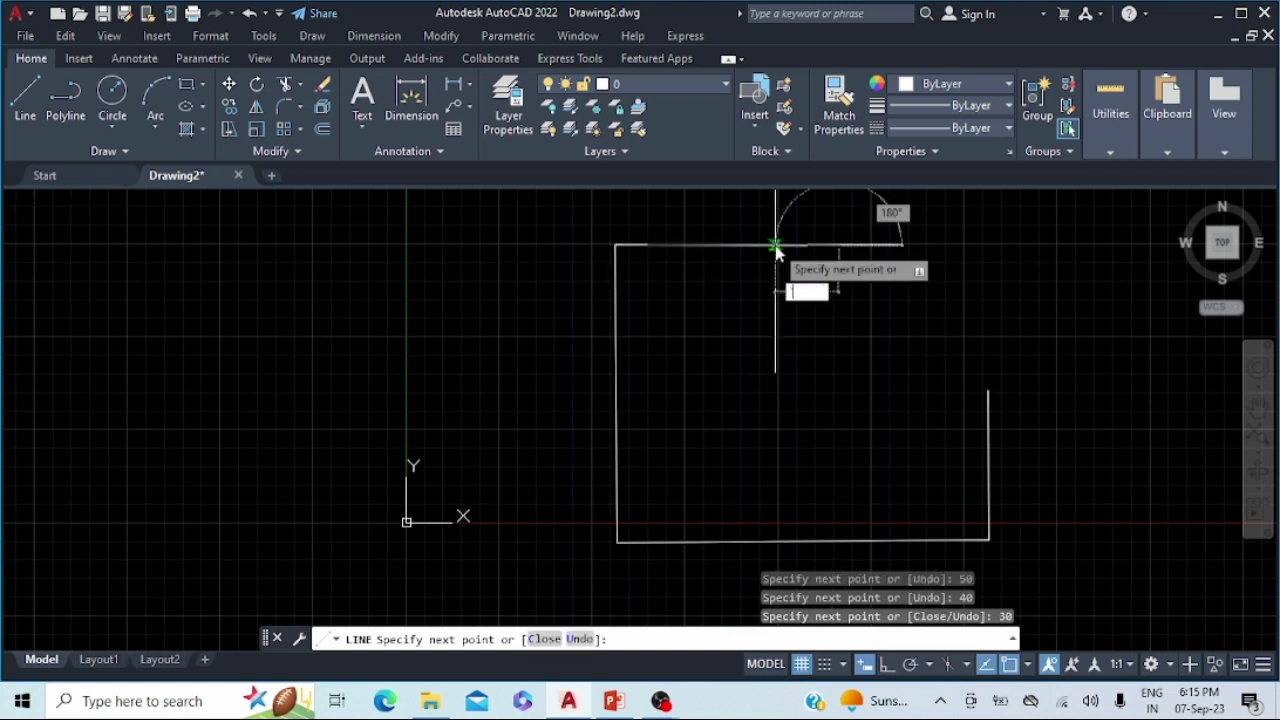
{"action": "key", "text": "Escape"}
{"action": "key", "text": "space"}
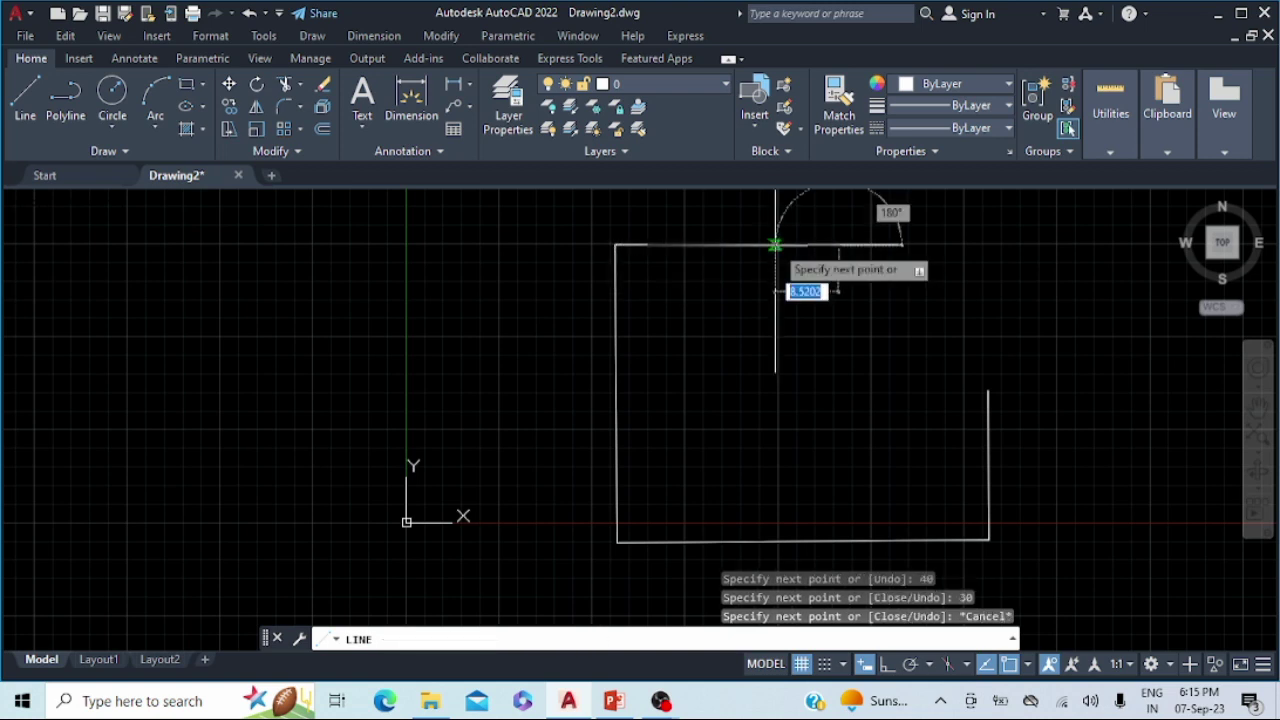
{"action": "left_click", "coordinate": [838, 244]}
{"action": "key", "text": "Escape"}
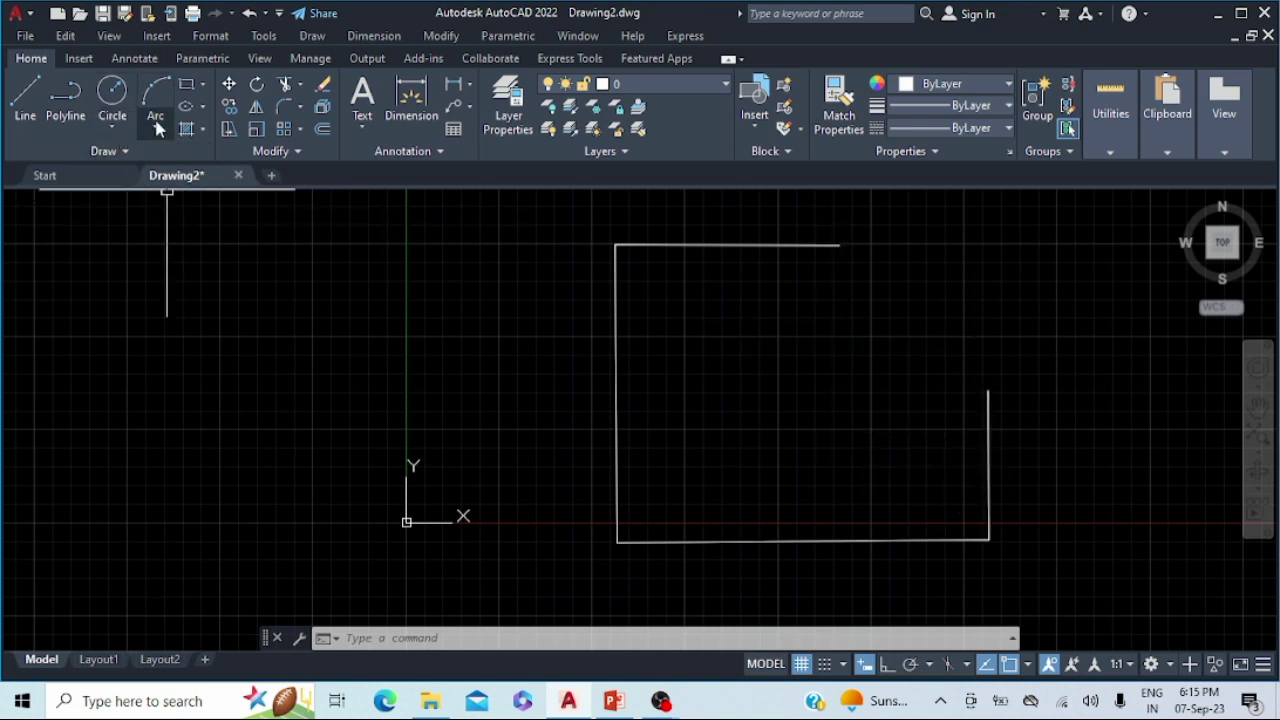
{"action": "type", "text": "a"}
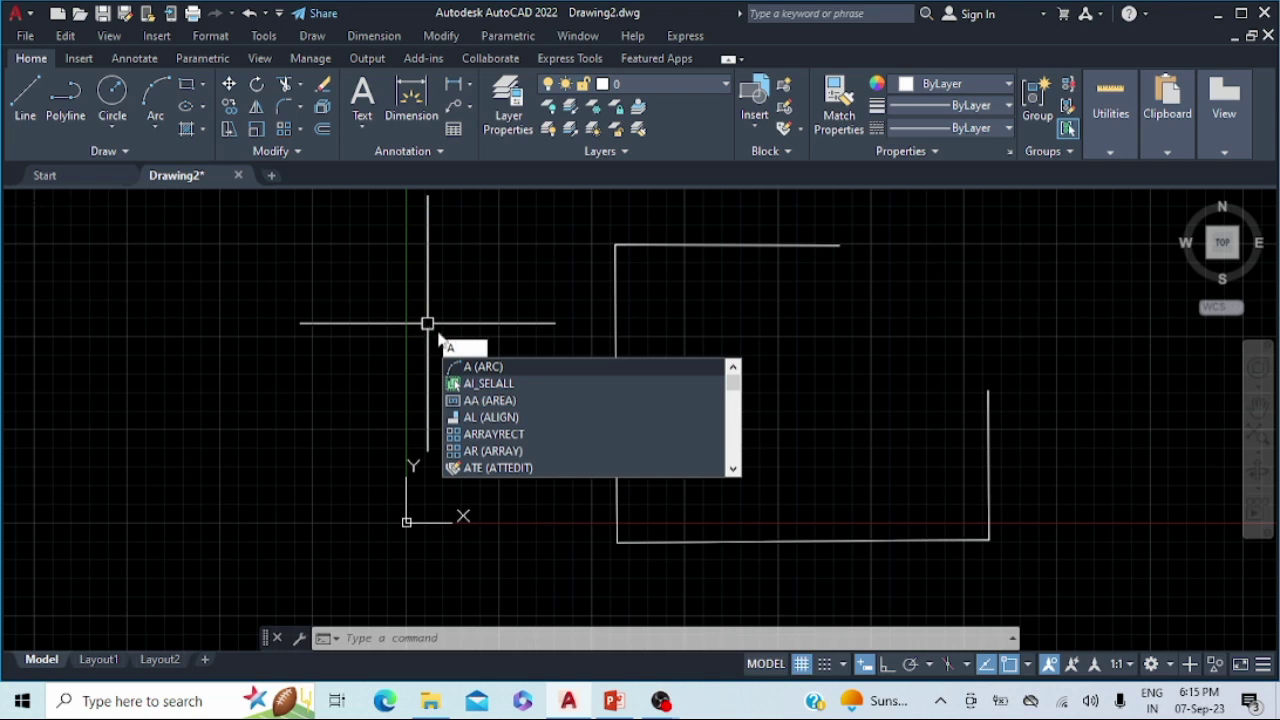
{"action": "left_click", "coordinate": [516, 368]}
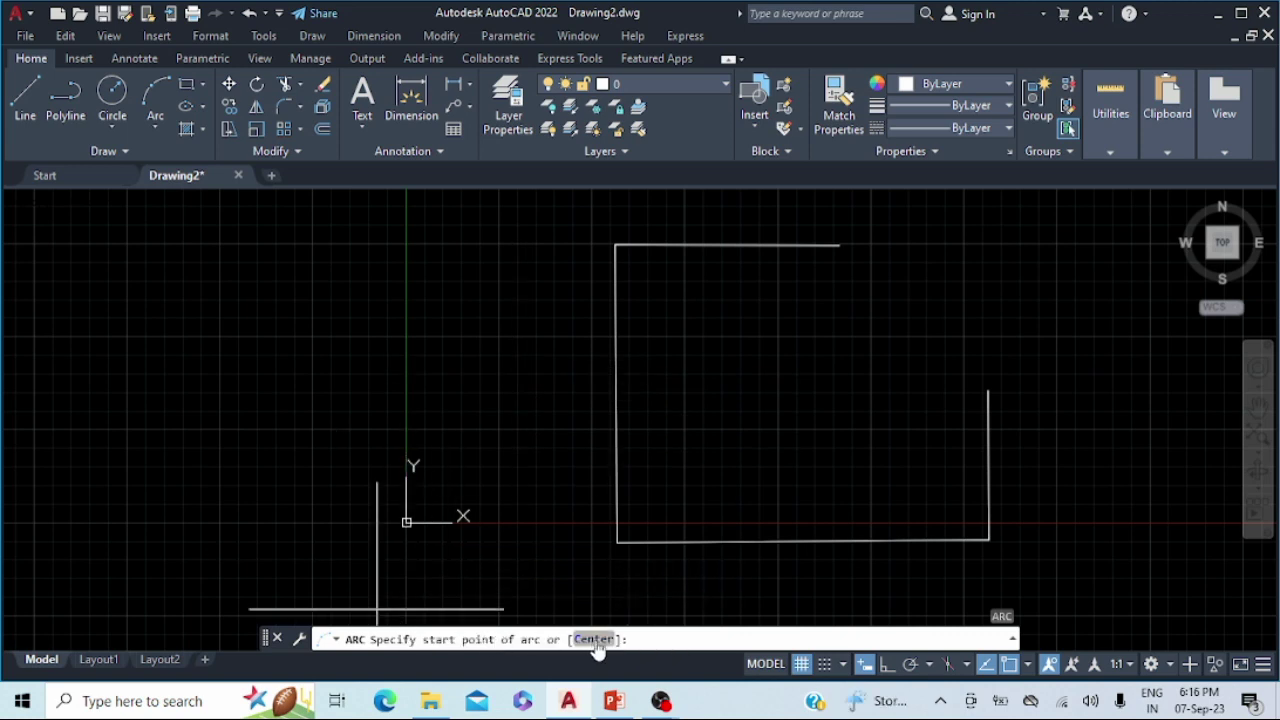
{"action": "key", "text": "Escape"}
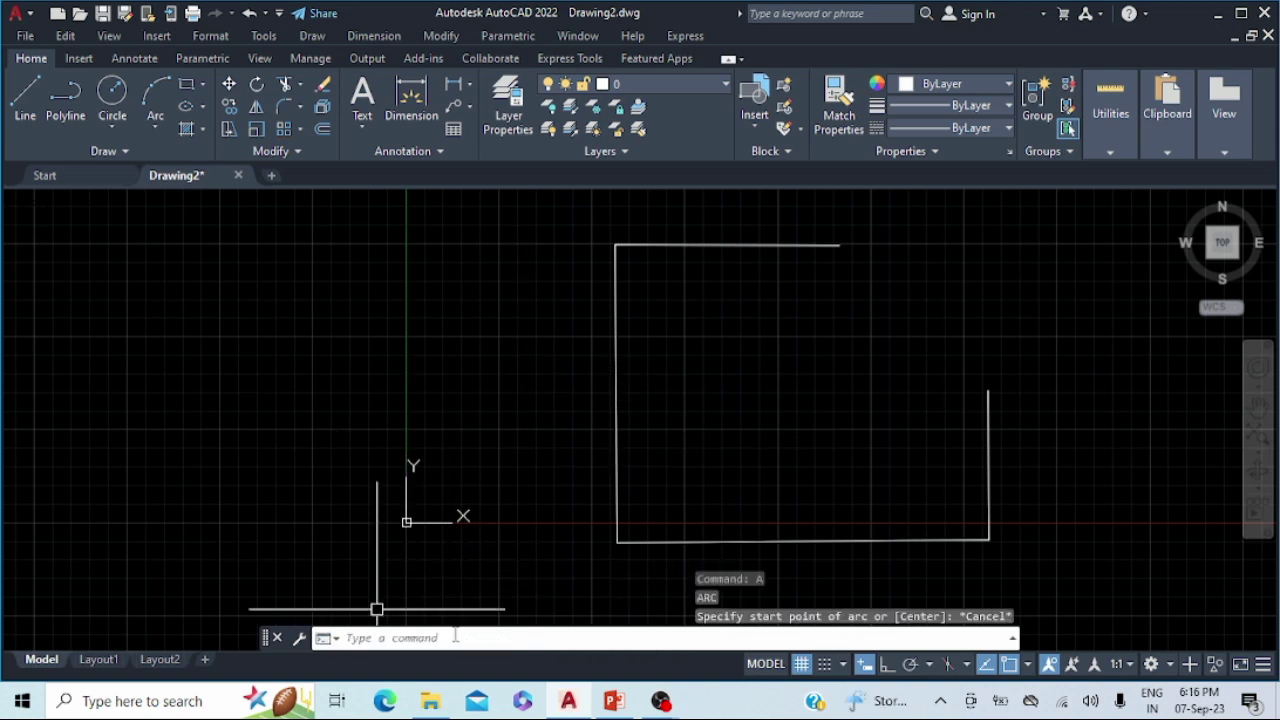
Draw a start-end-radius arc of radius 20 from the top edge's free end to the upper end of the 20-unit vertical line.
{"action": "left_click", "coordinate": [158, 122]}
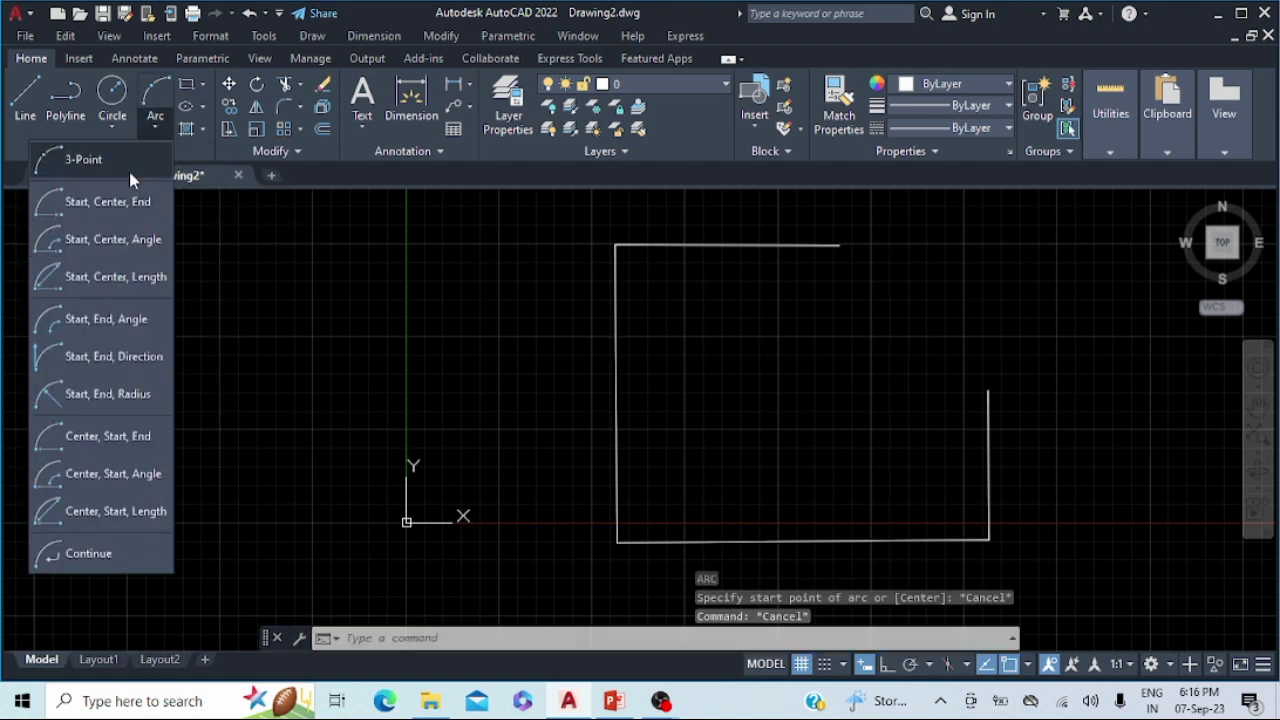
{"action": "left_click", "coordinate": [137, 393]}
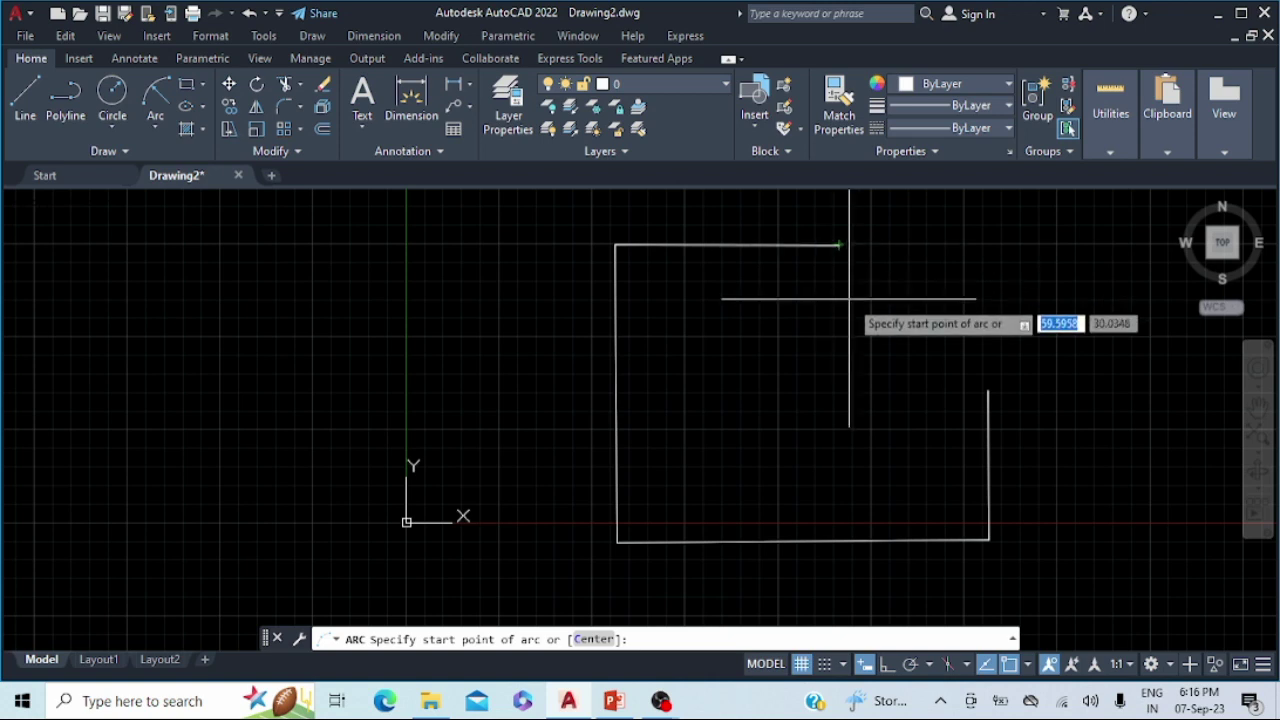
{"action": "left_click", "coordinate": [838, 246]}
{"action": "type", "text": "econd"}
{"action": "key", "text": "Return"}
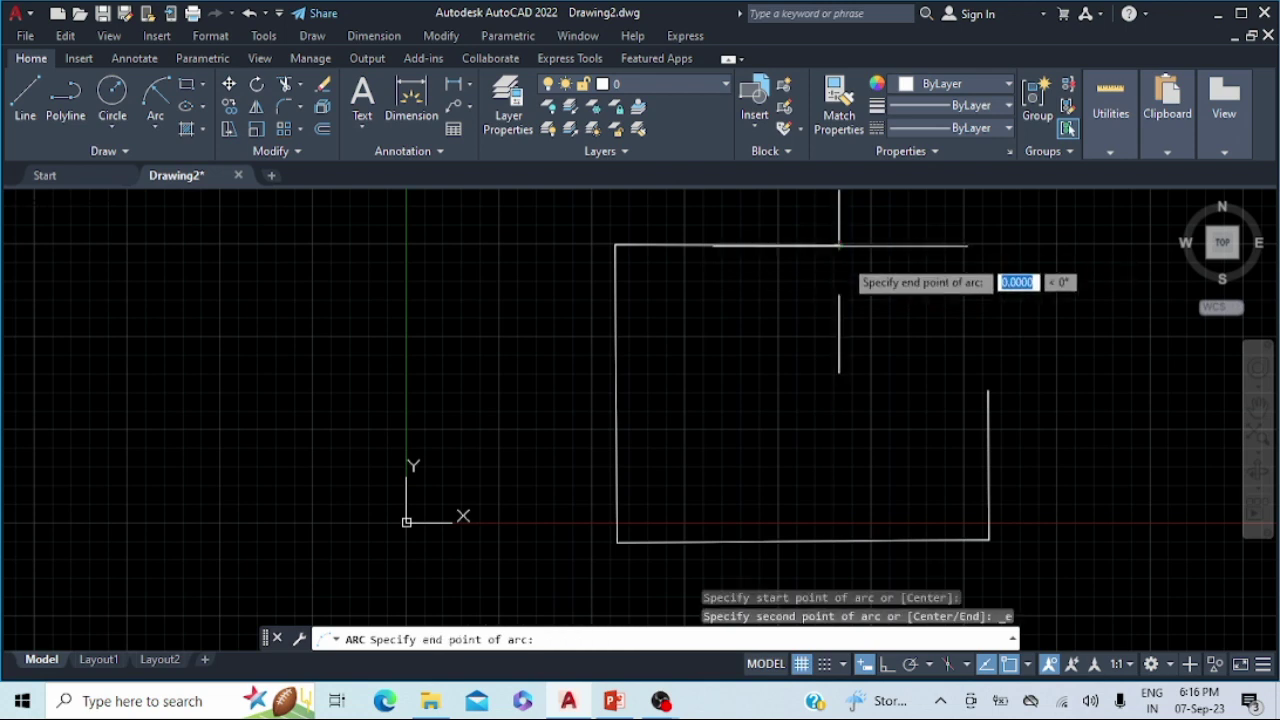
{"action": "left_click", "coordinate": [988, 391]}
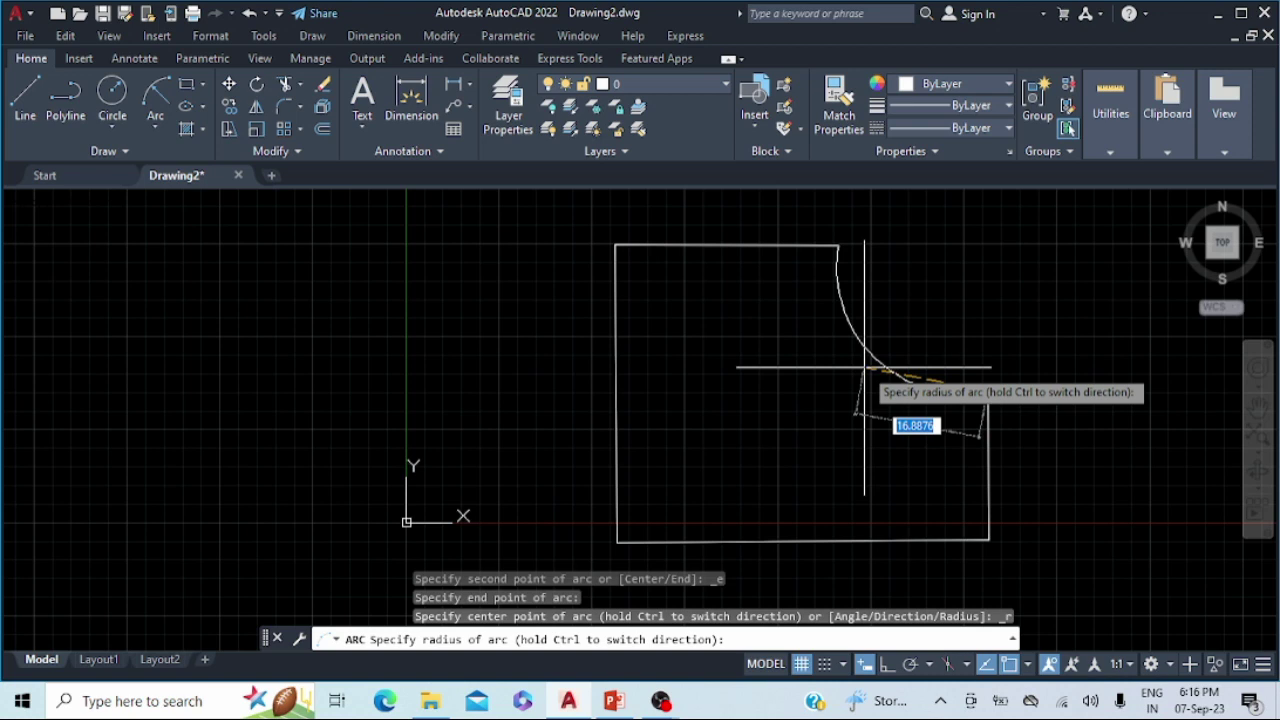
{"action": "type", "text": "20"}
{"action": "key", "text": "Return"}
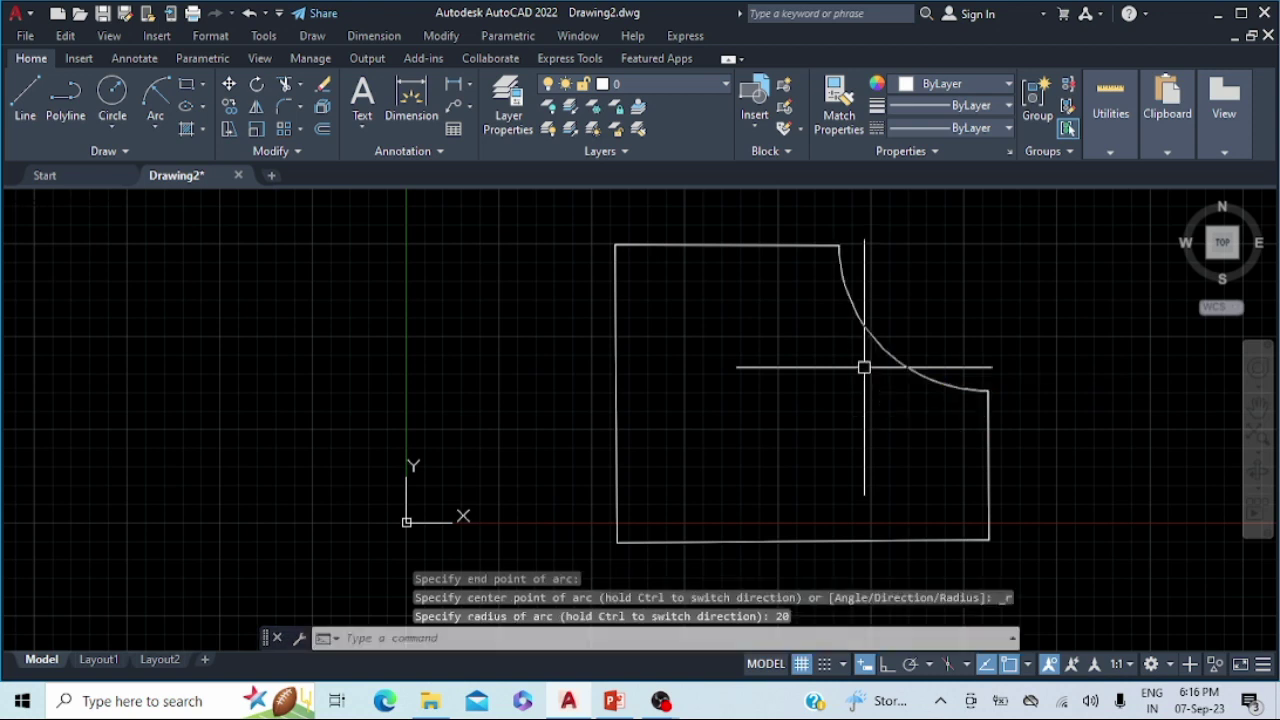
{"action": "key", "text": "Escape"}
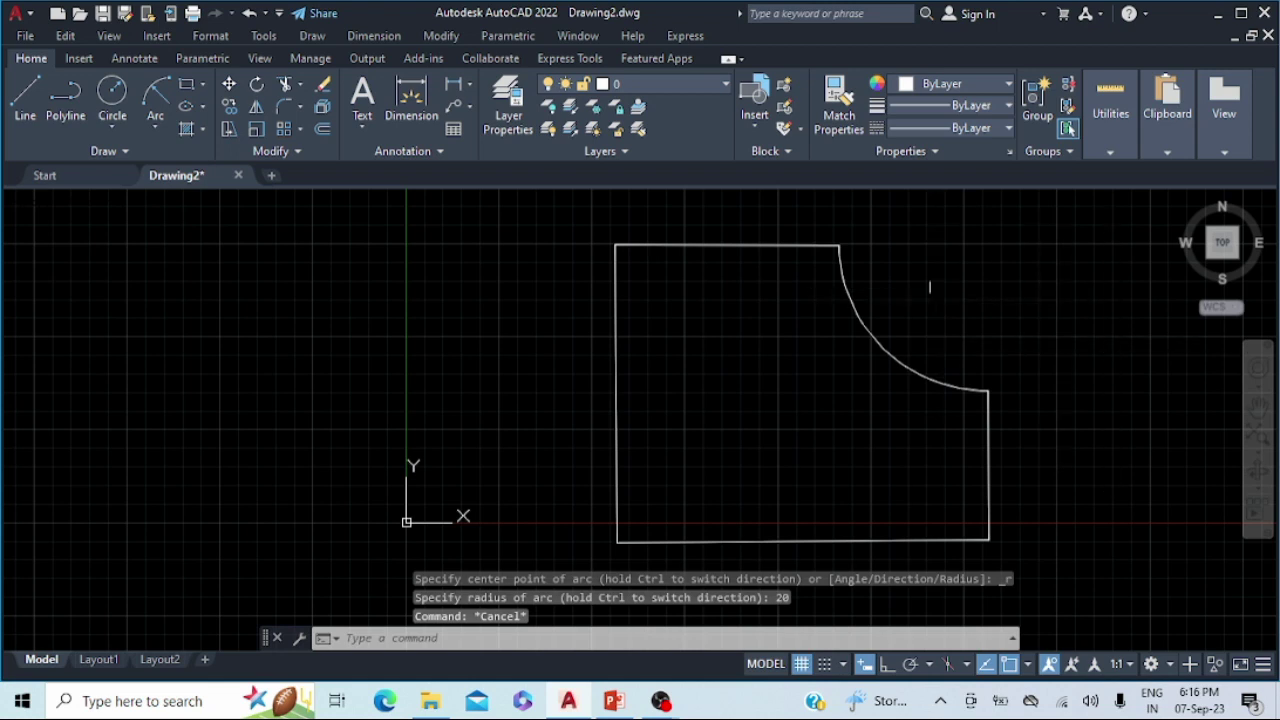
{"action": "left_click", "coordinate": [156, 123]}
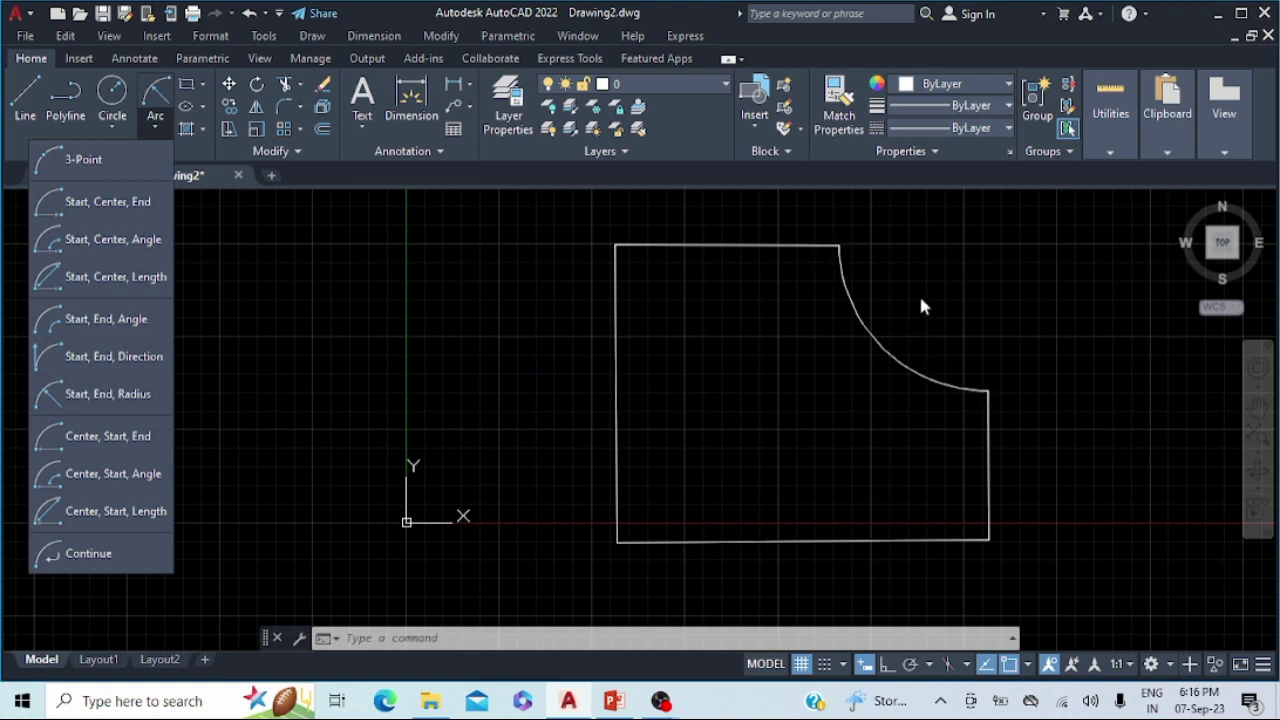
{"action": "left_click", "coordinate": [1120, 372]}
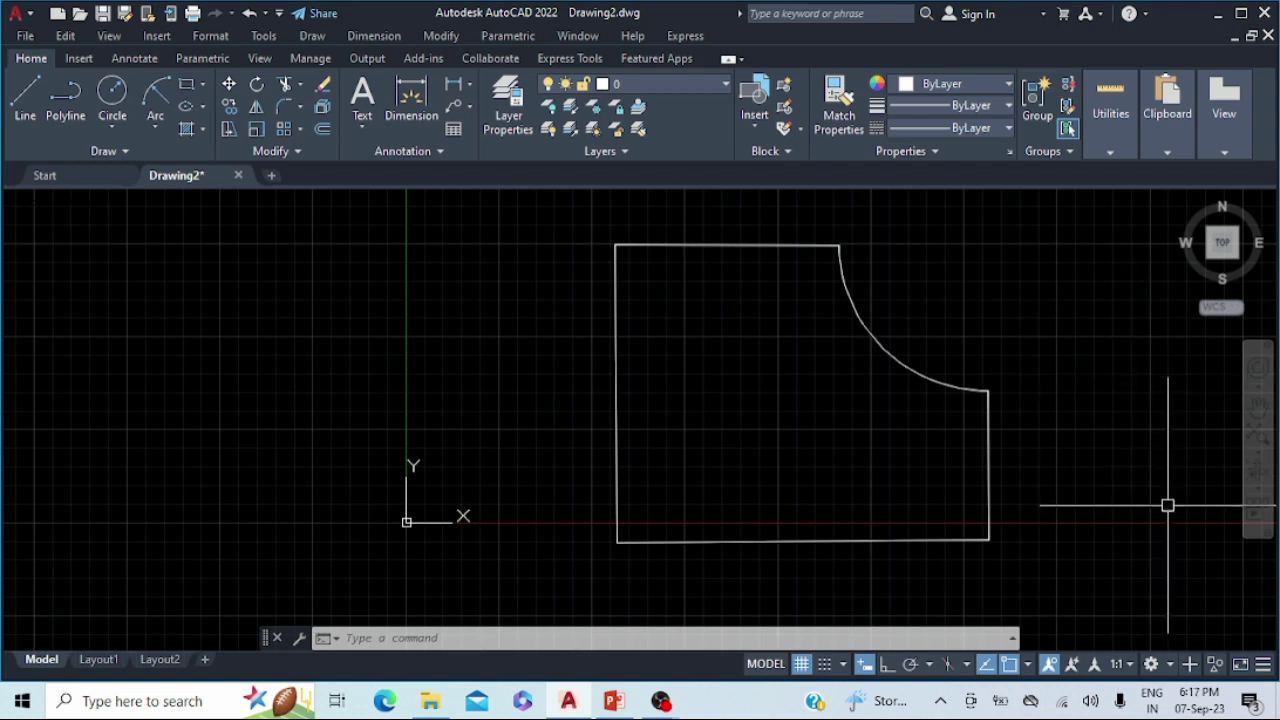
{"action": "left_click", "coordinate": [154, 128]}
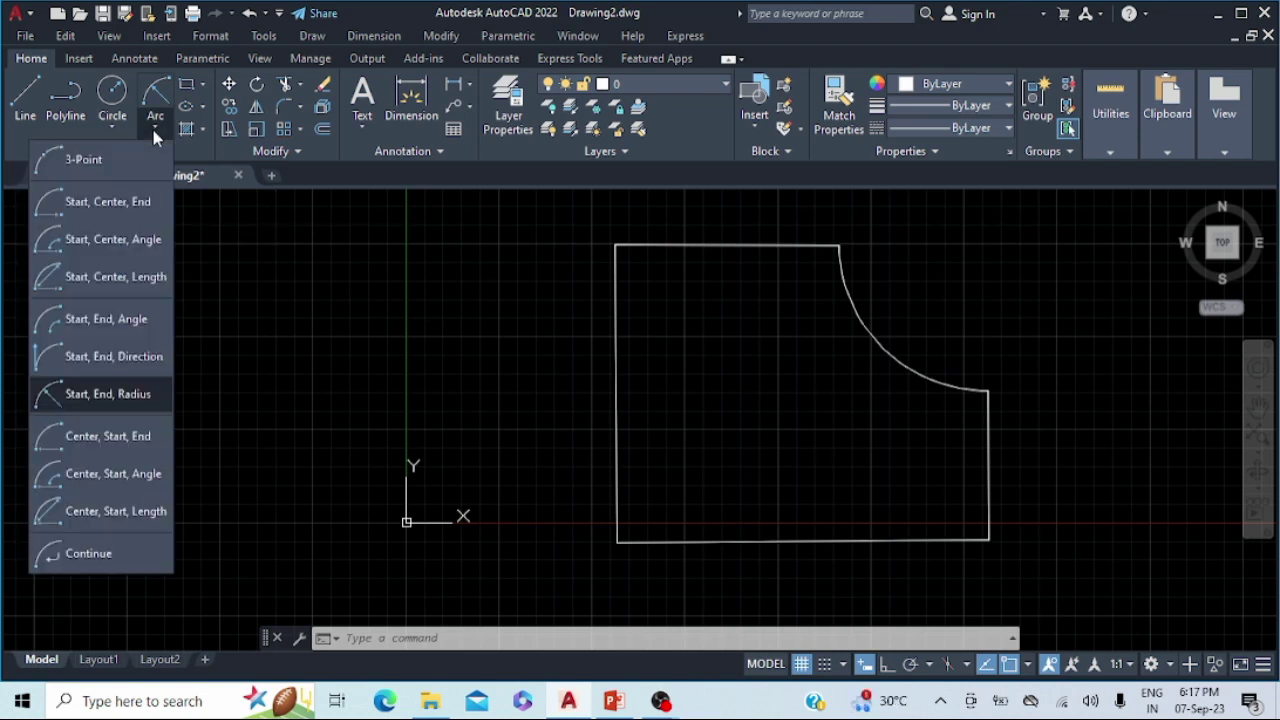
Erase the entire profile, including its four lines and the arc.
{"action": "left_click", "coordinate": [1118, 492]}
{"action": "key", "text": "ctrl+a"}
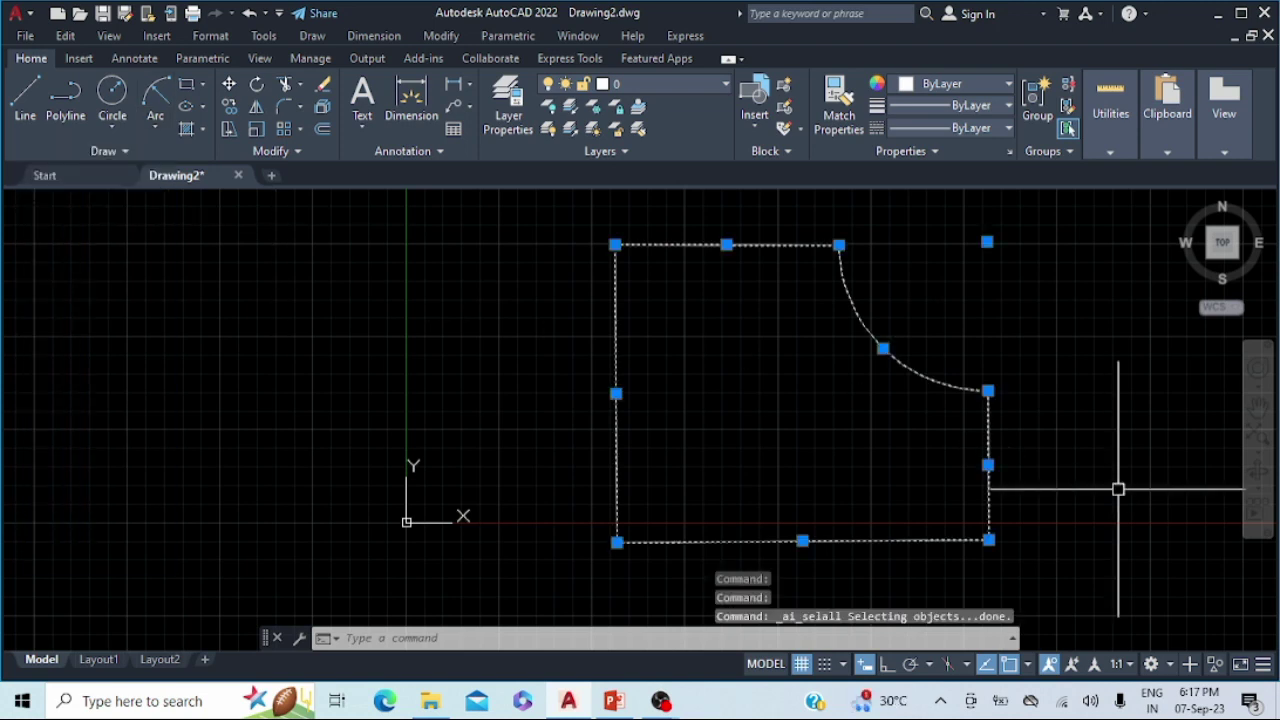
{"action": "key", "text": "Delete"}
Draw a short, nearly horizontal line slightly above the X axis, well to the right of the origin.
{"action": "scroll", "coordinate": [1119, 489], "scroll_direction": "down", "scroll_amount": 4}
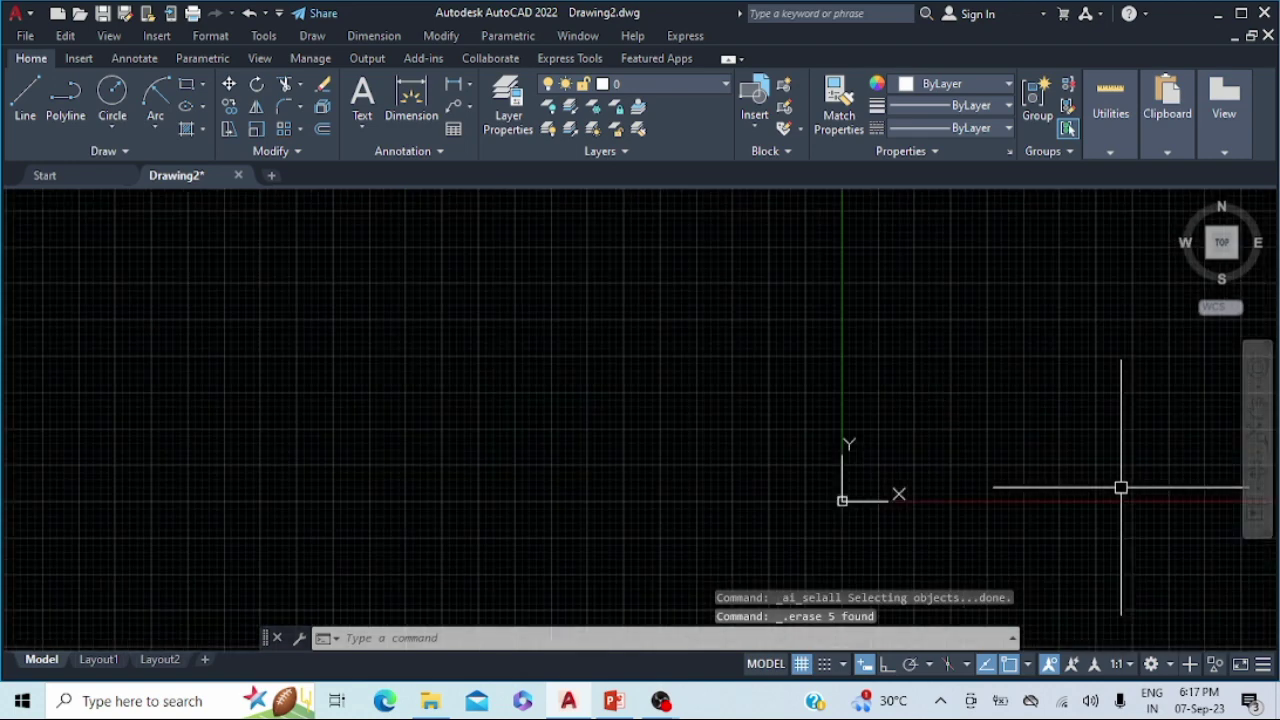
{"action": "scroll", "coordinate": [1120, 488], "scroll_direction": "up", "scroll_amount": 7}
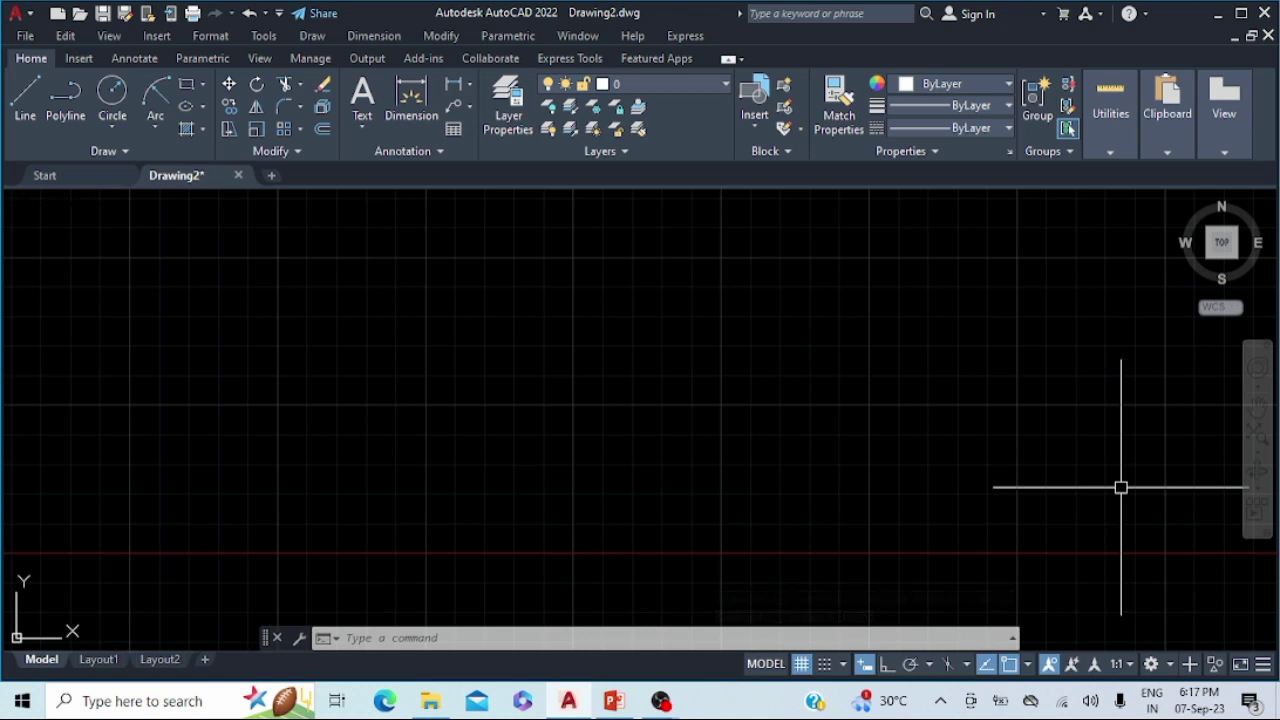
{"action": "left_click", "coordinate": [25, 100]}
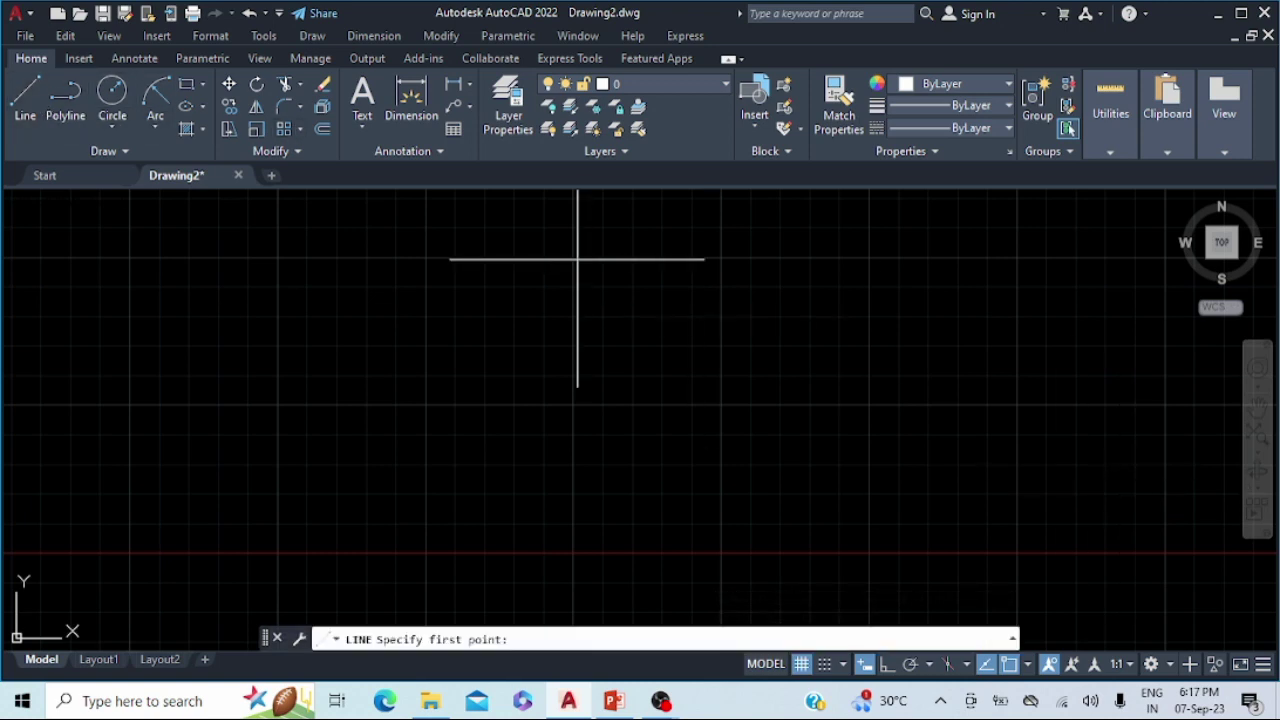
{"action": "left_click", "coordinate": [431, 475]}
{"action": "left_click", "coordinate": [558, 475]}
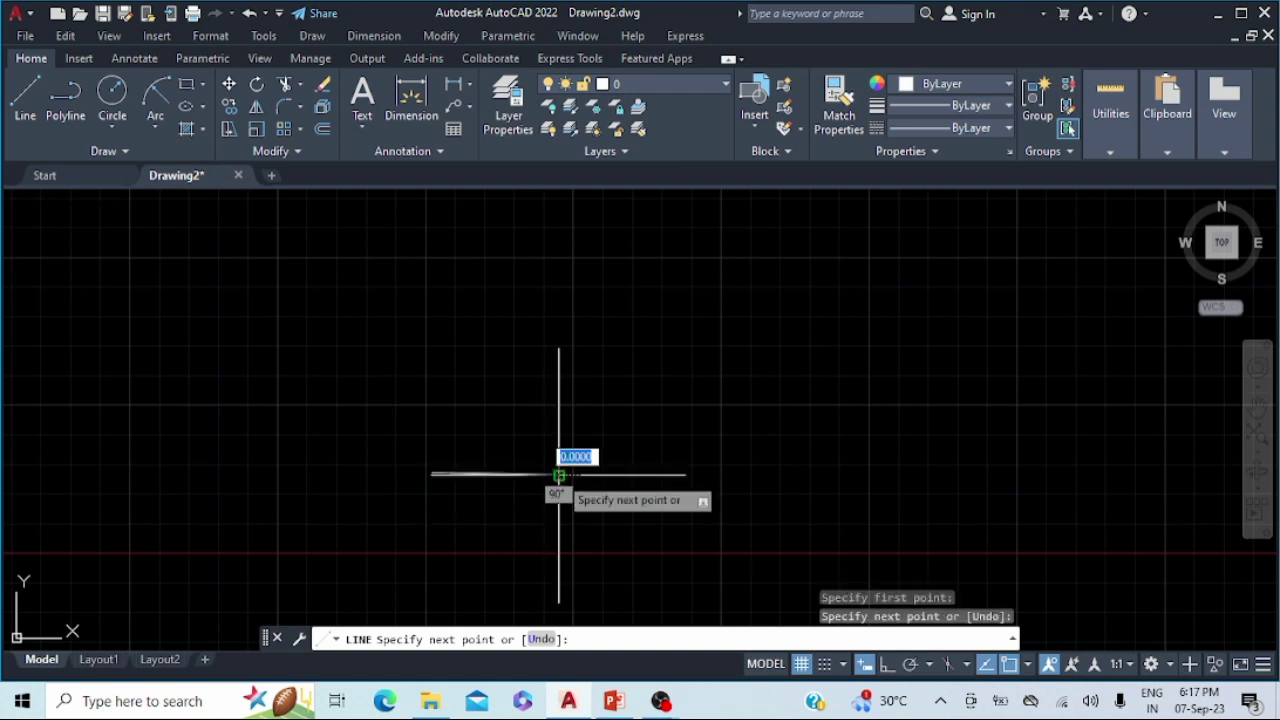
{"action": "key", "text": "Escape"}
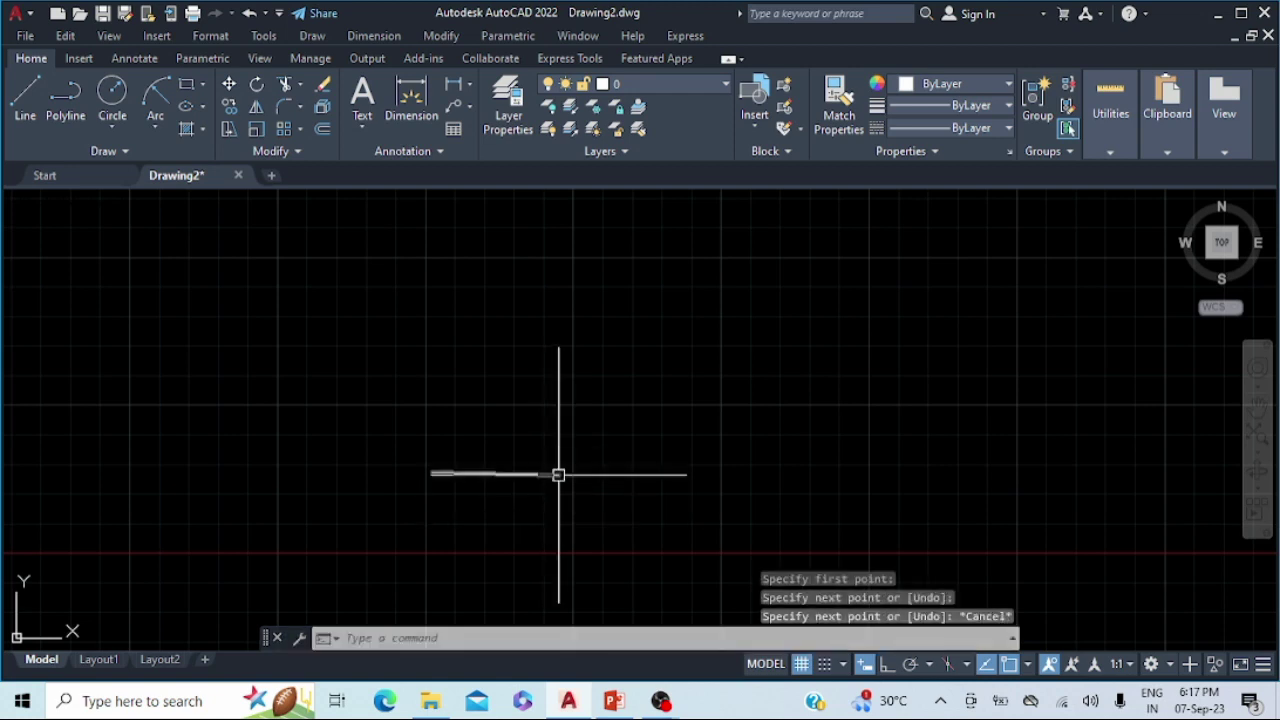
Draw a separate, nearly vertical line upward, starting to the right of and slightly above the first line's right end.
{"action": "key", "text": "Return"}
{"action": "left_click", "coordinate": [670, 427]}
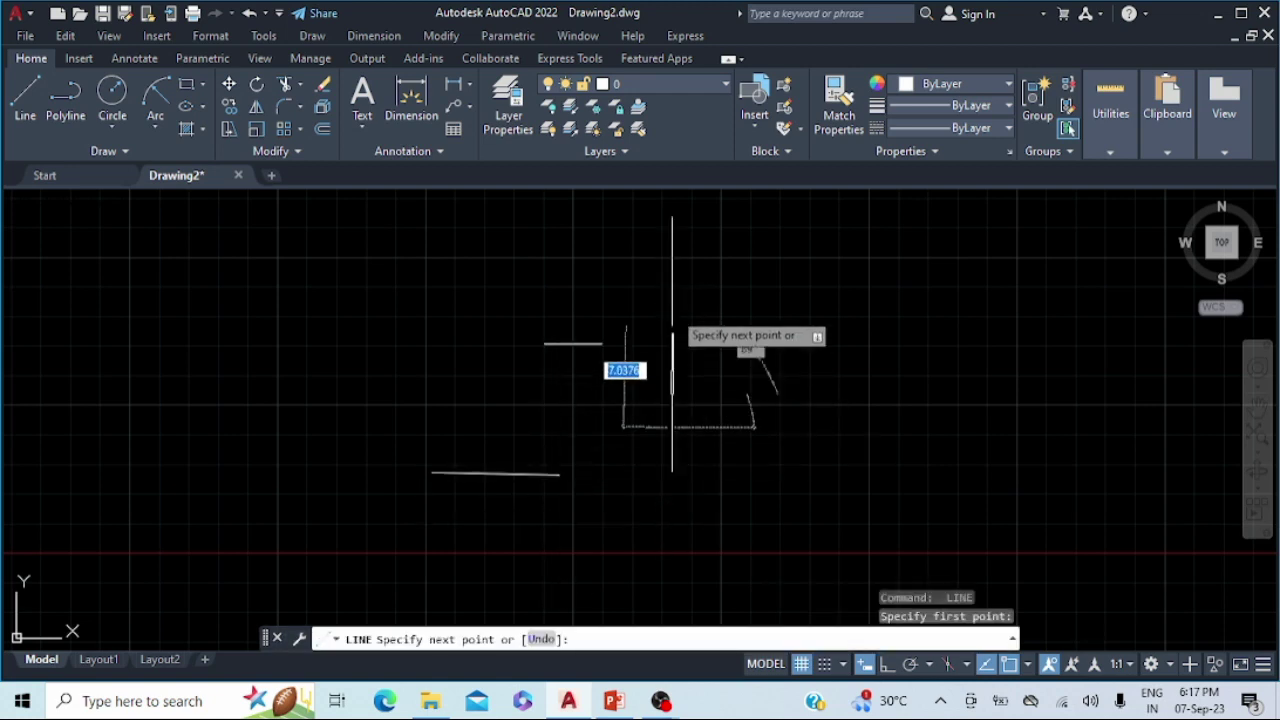
{"action": "left_click", "coordinate": [672, 283]}
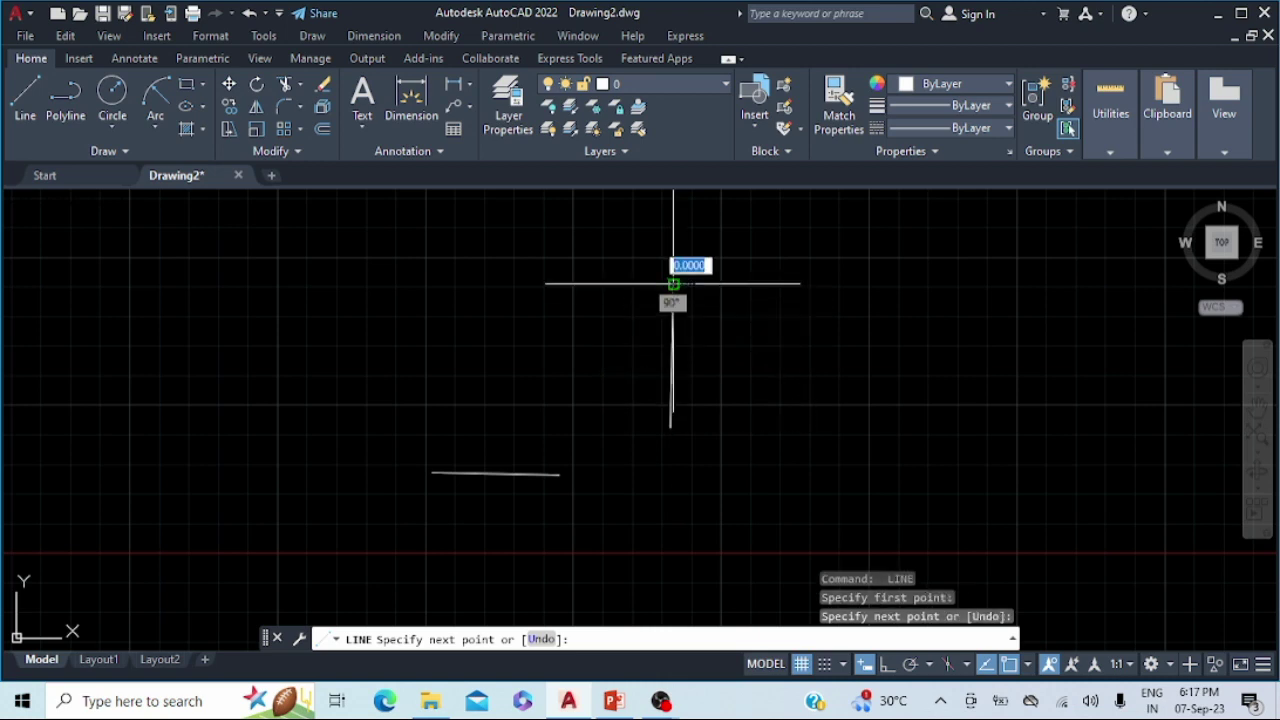
{"action": "key", "text": "Return"}
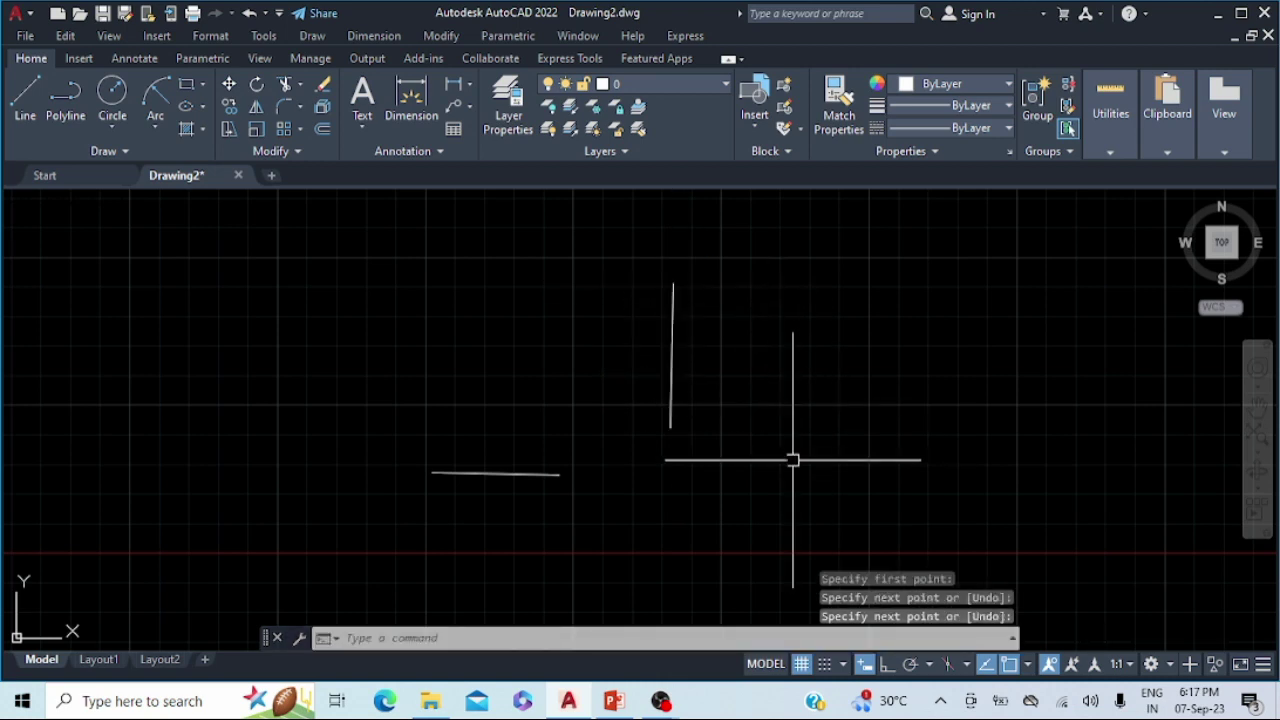
Draw a longer, nearly horizontal line to the right of the vertical line, at about the first line's height.
{"action": "key", "text": "Return"}
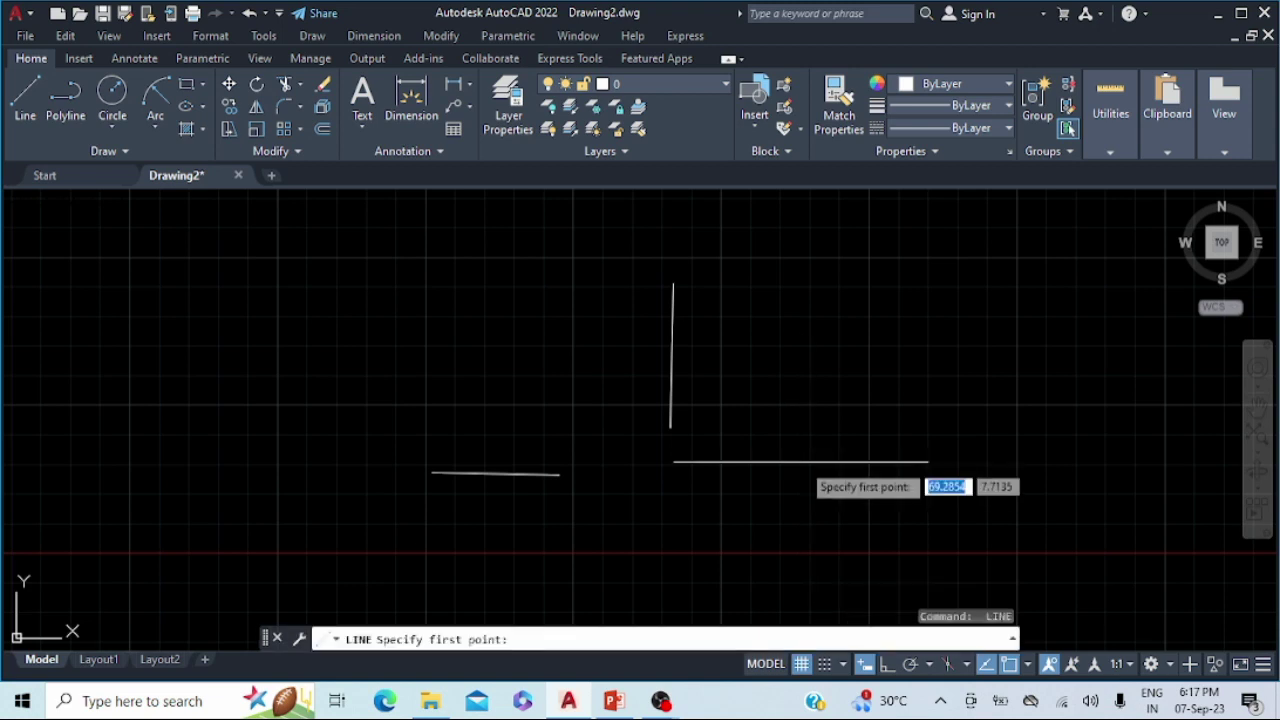
{"action": "left_click", "coordinate": [801, 463]}
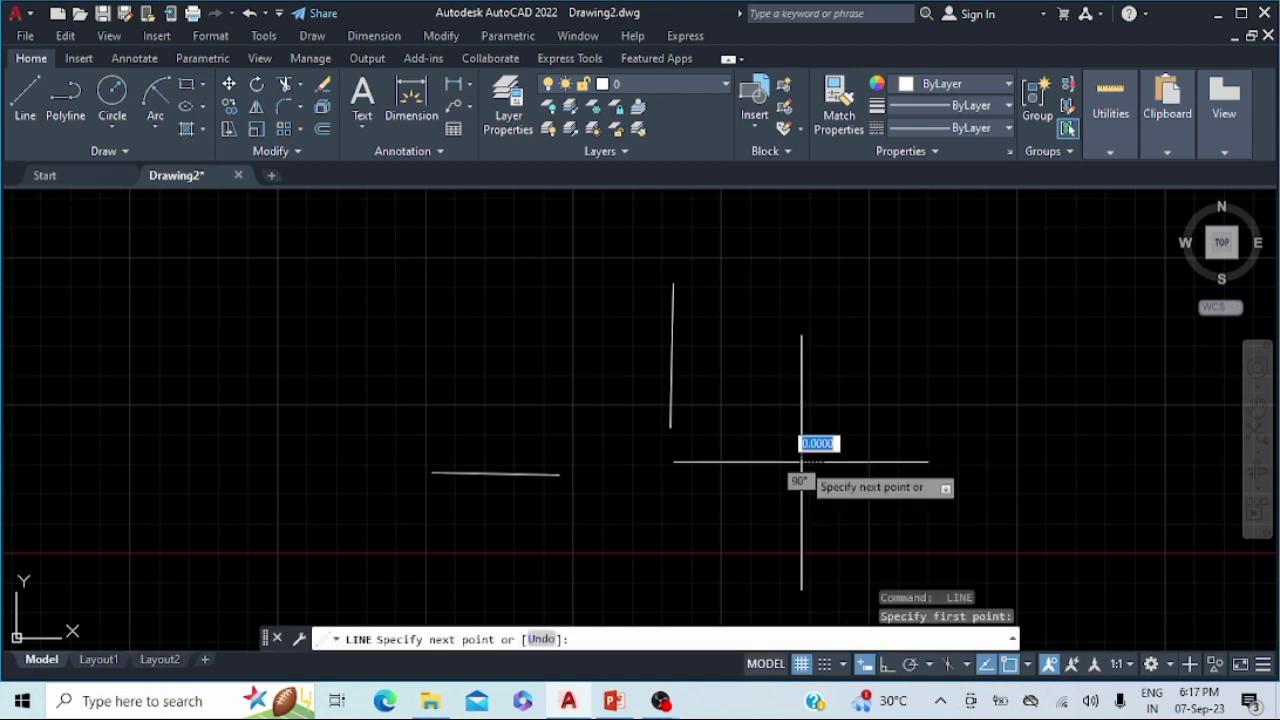
{"action": "left_click", "coordinate": [997, 458]}
{"action": "key", "text": "Escape"}
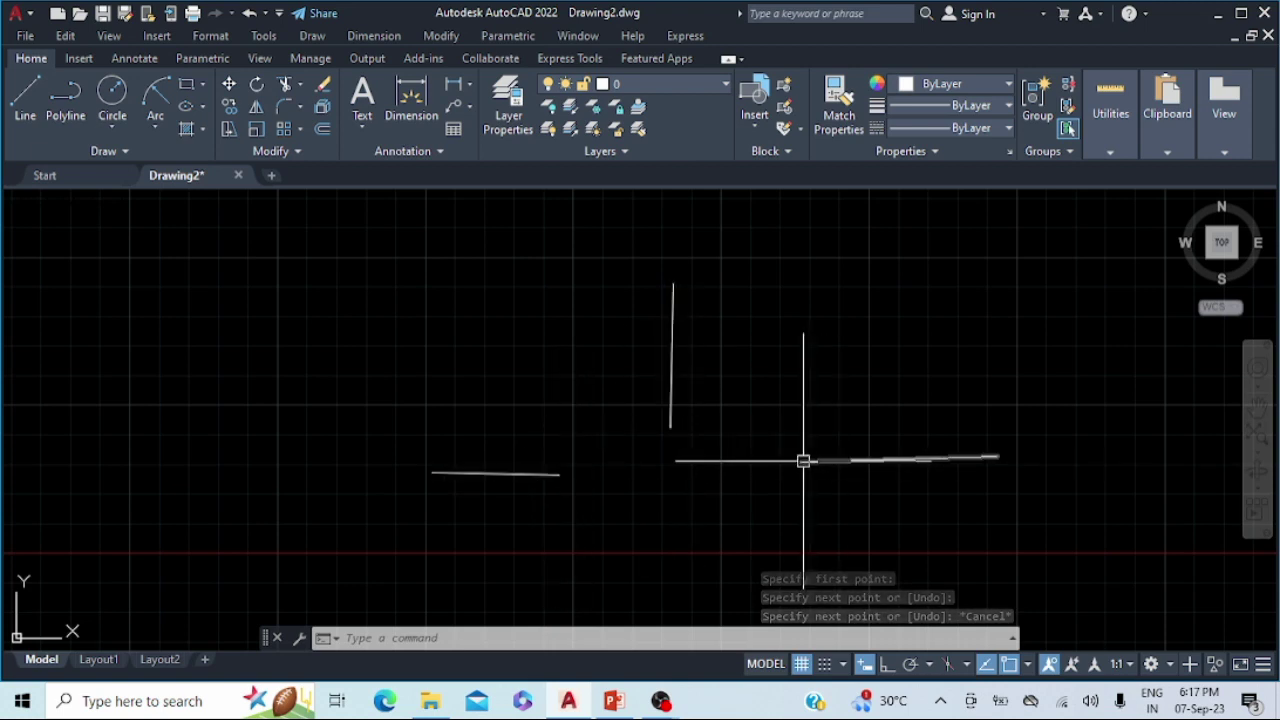
Draw a 3-point arc from the first line's right end, through the vertical line's lower end, to the longer line's left end.
{"action": "left_click", "coordinate": [155, 128]}
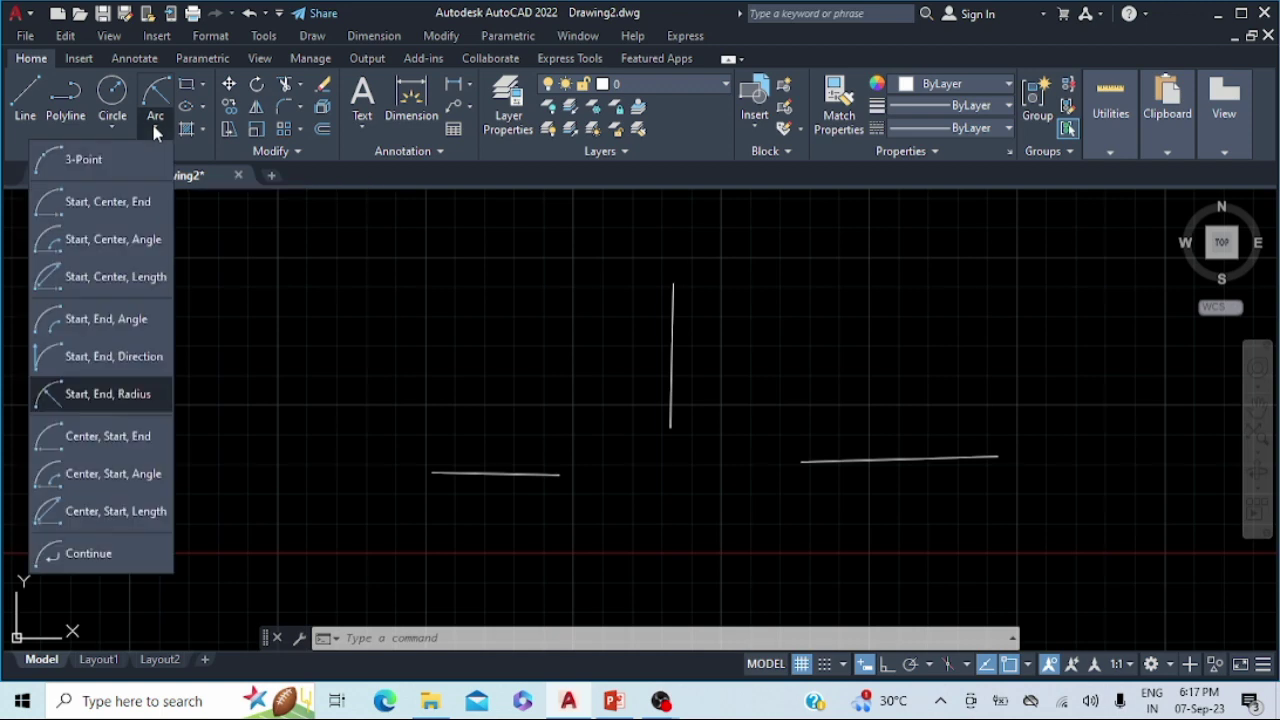
{"action": "left_click", "coordinate": [111, 160]}
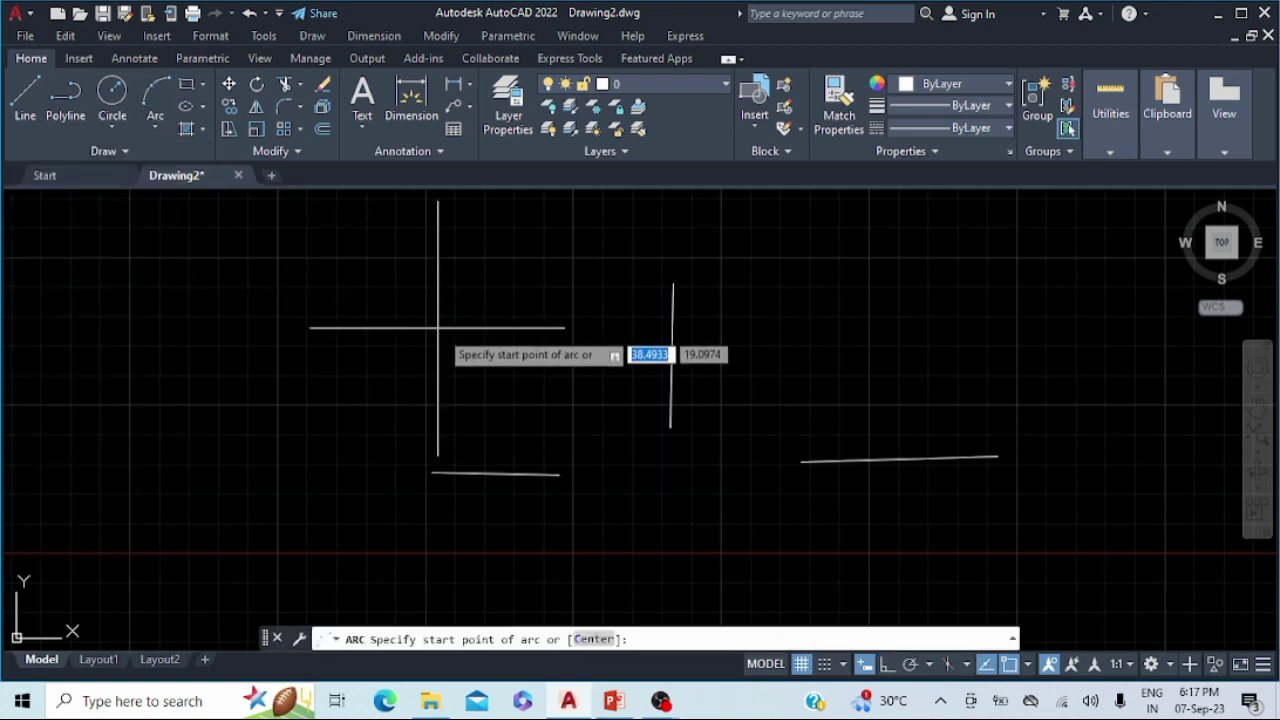
{"action": "left_click", "coordinate": [559, 475]}
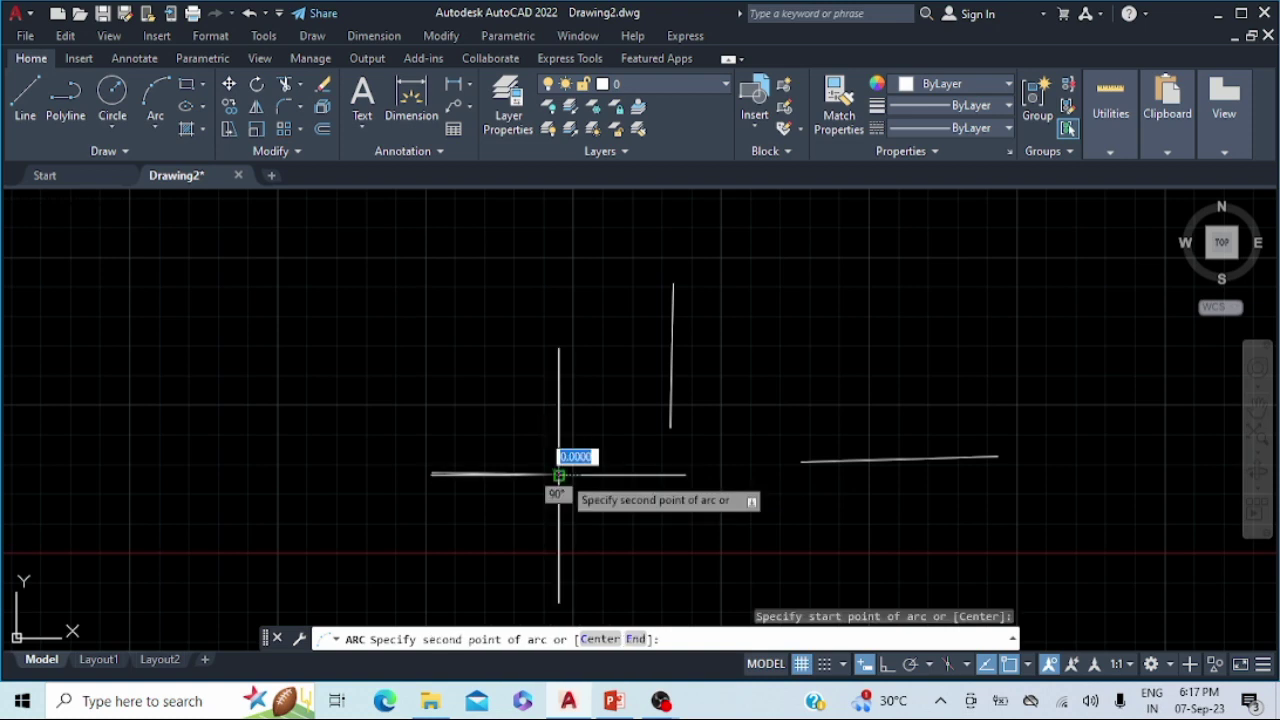
{"action": "left_click", "coordinate": [672, 428]}
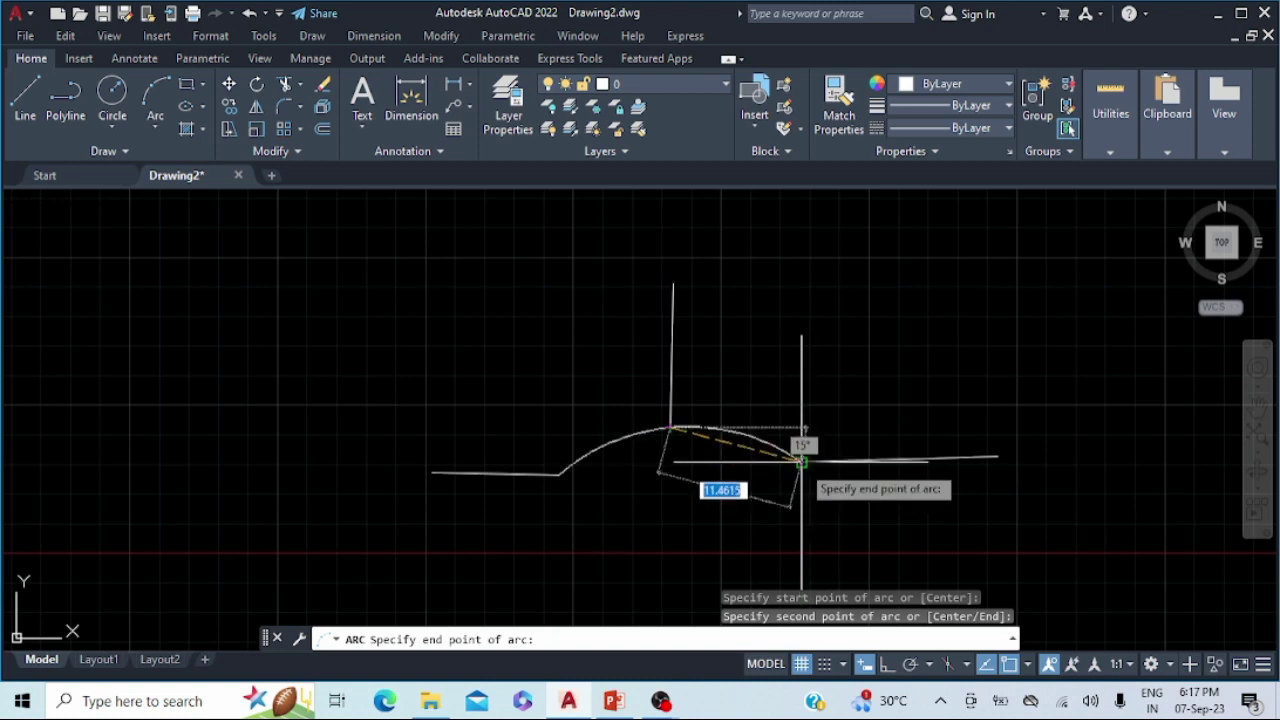
{"action": "left_click", "coordinate": [801, 462]}
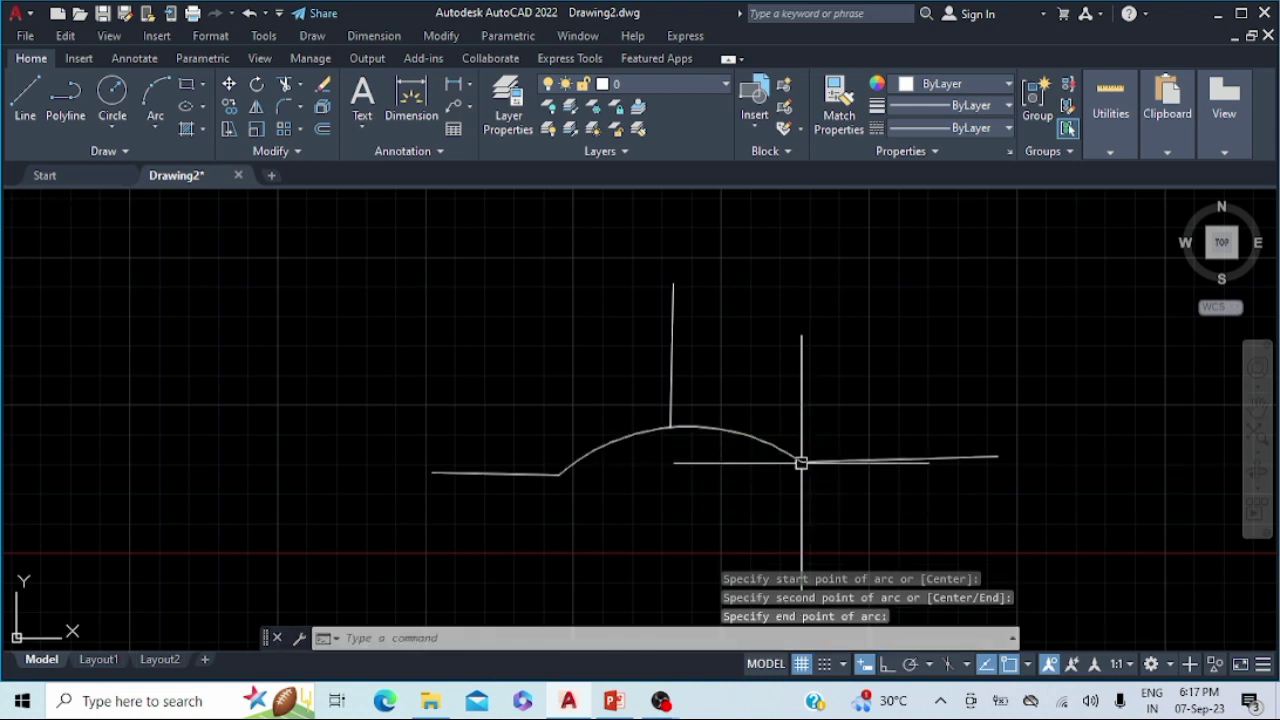
{"action": "key", "text": "Escape"}
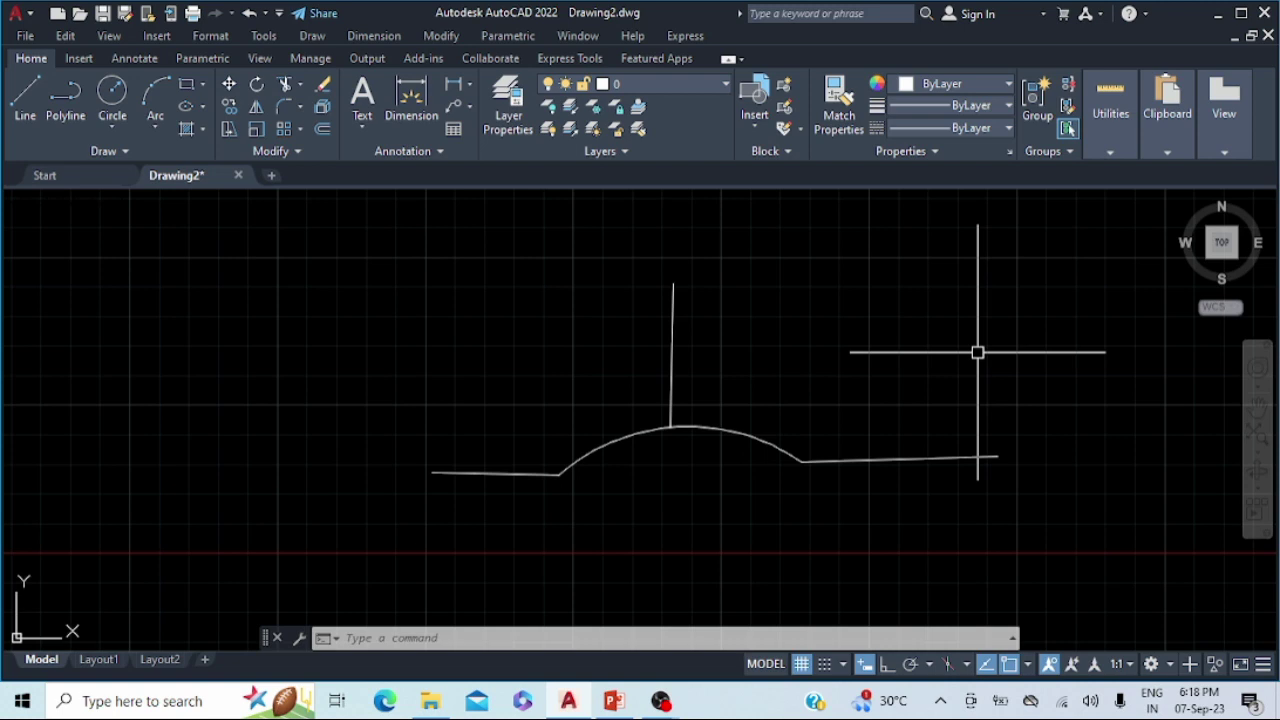
Erase the three lines and the 3-point arc to clear the drawing.
{"action": "left_click", "coordinate": [157, 128]}
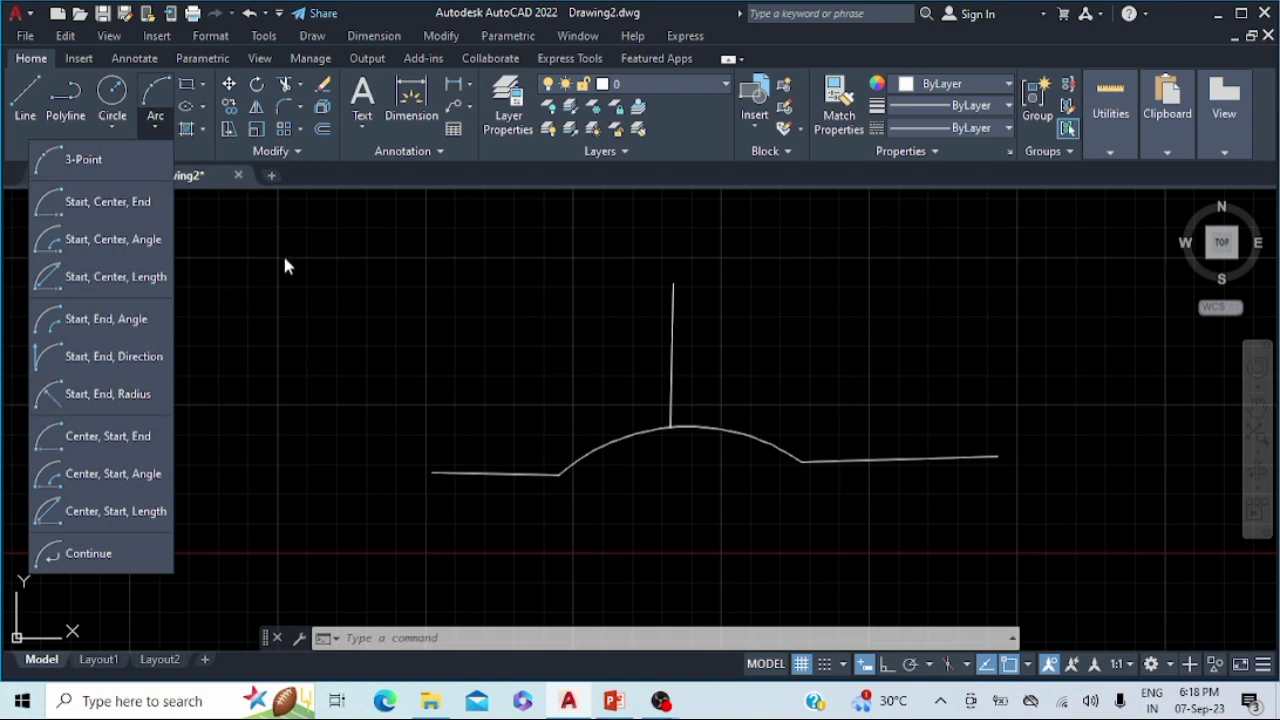
{"action": "mouse_move", "coordinate": [388, 239]}
{"action": "left_mouse_down"}
{"action": "mouse_move", "coordinate": [803, 374]}
{"action": "mouse_move", "coordinate": [986, 503]}
{"action": "left_mouse_up"}
{"action": "key", "text": "ctrl+a"}
{"action": "key", "text": "Delete"}
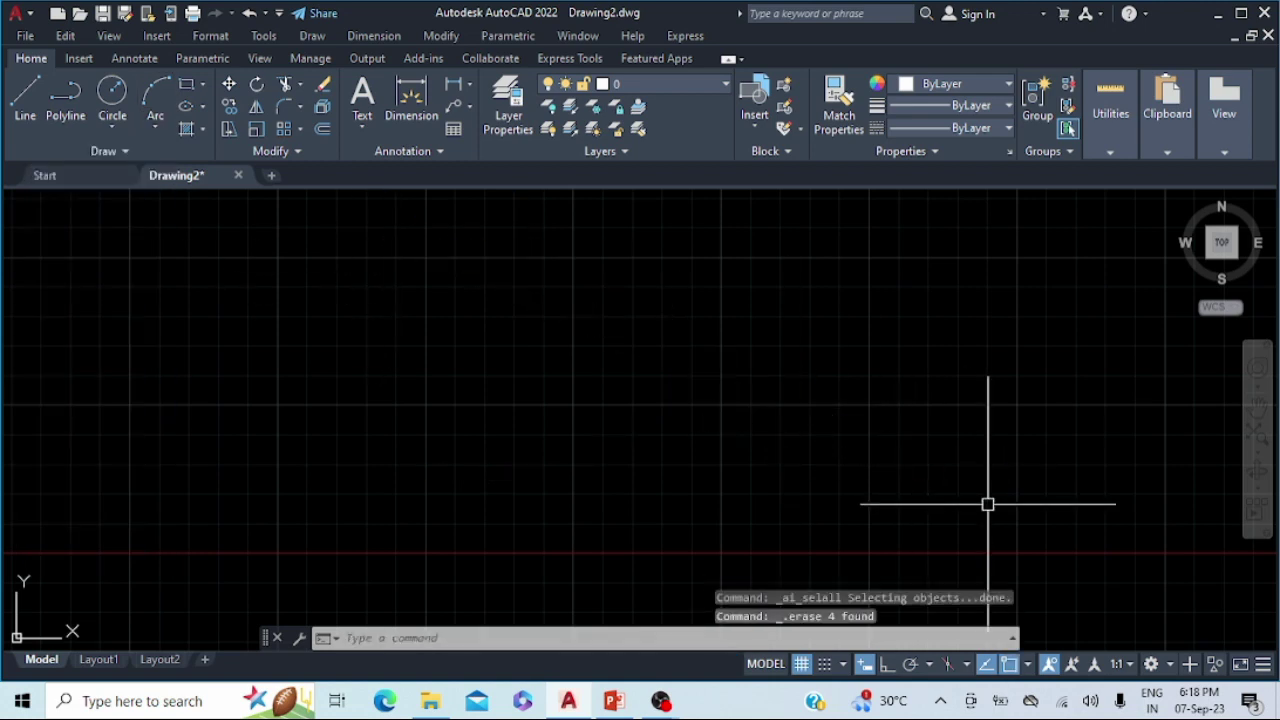
Draw a short, nearly horizontal line well above the X axis, to the right of the origin.
{"action": "left_click", "coordinate": [25, 95]}
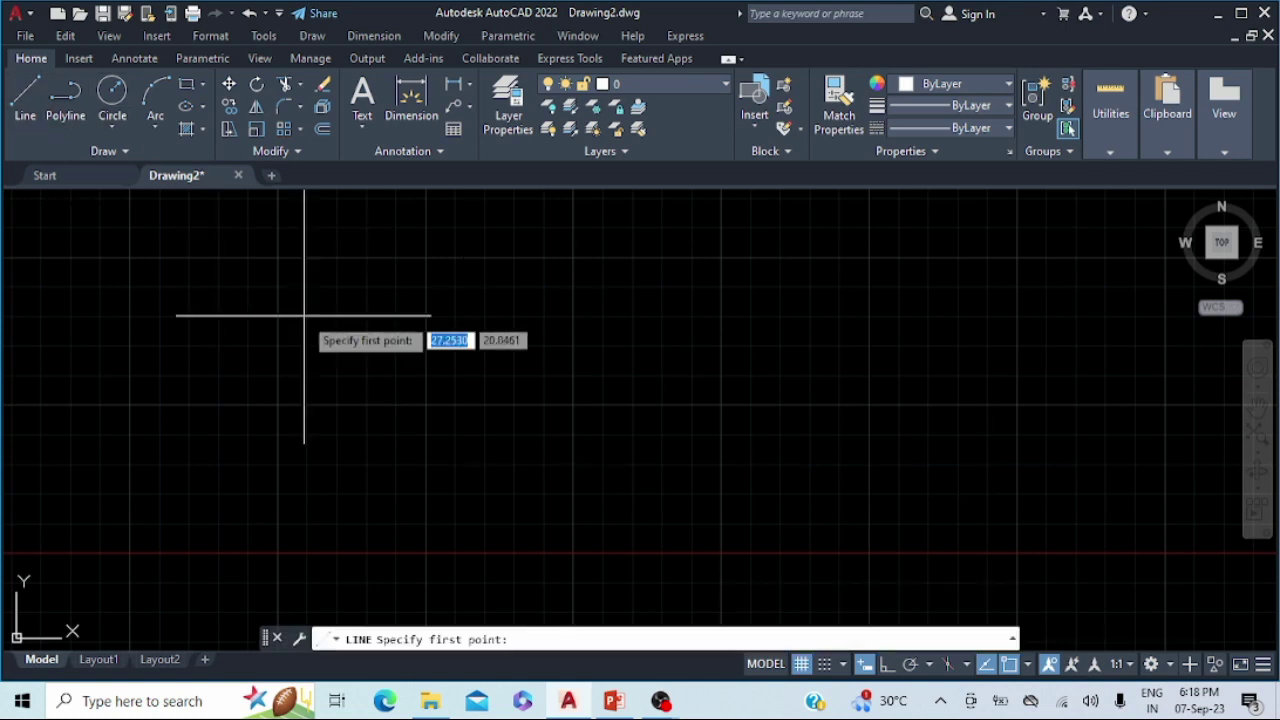
{"action": "left_click", "coordinate": [313, 314]}
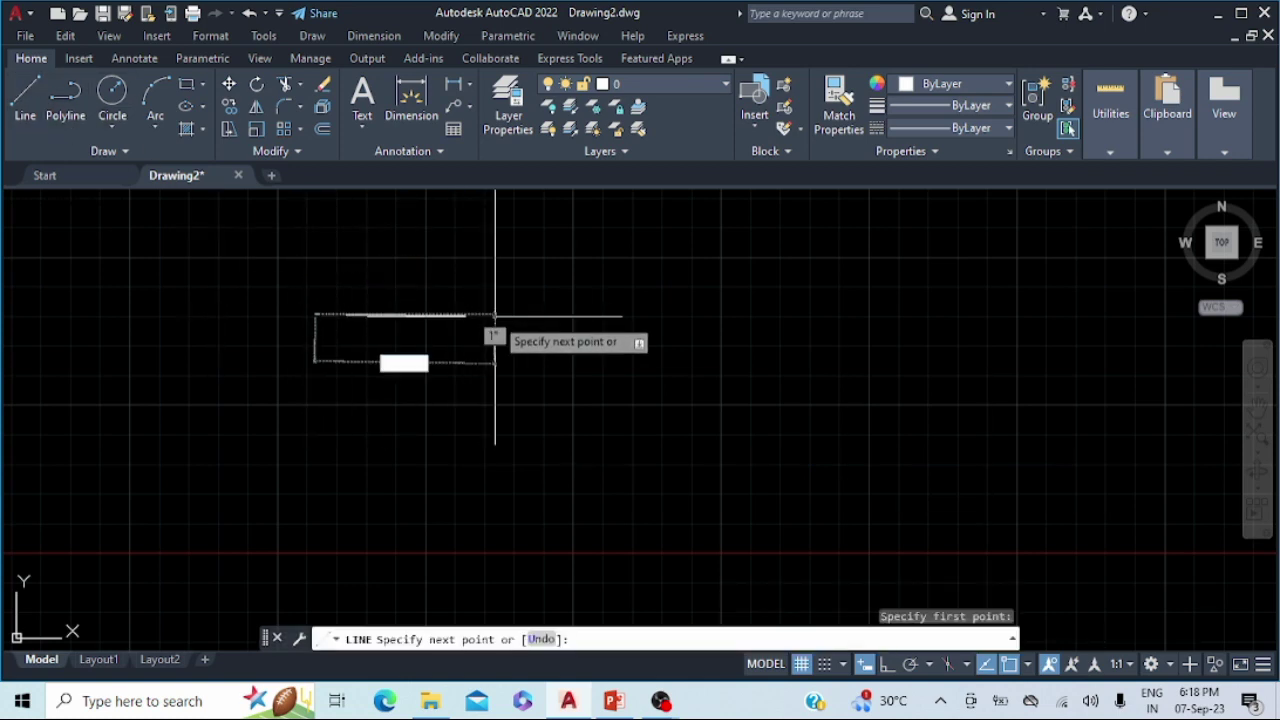
{"action": "left_click", "coordinate": [495, 316]}
{"action": "key", "text": "Escape"}
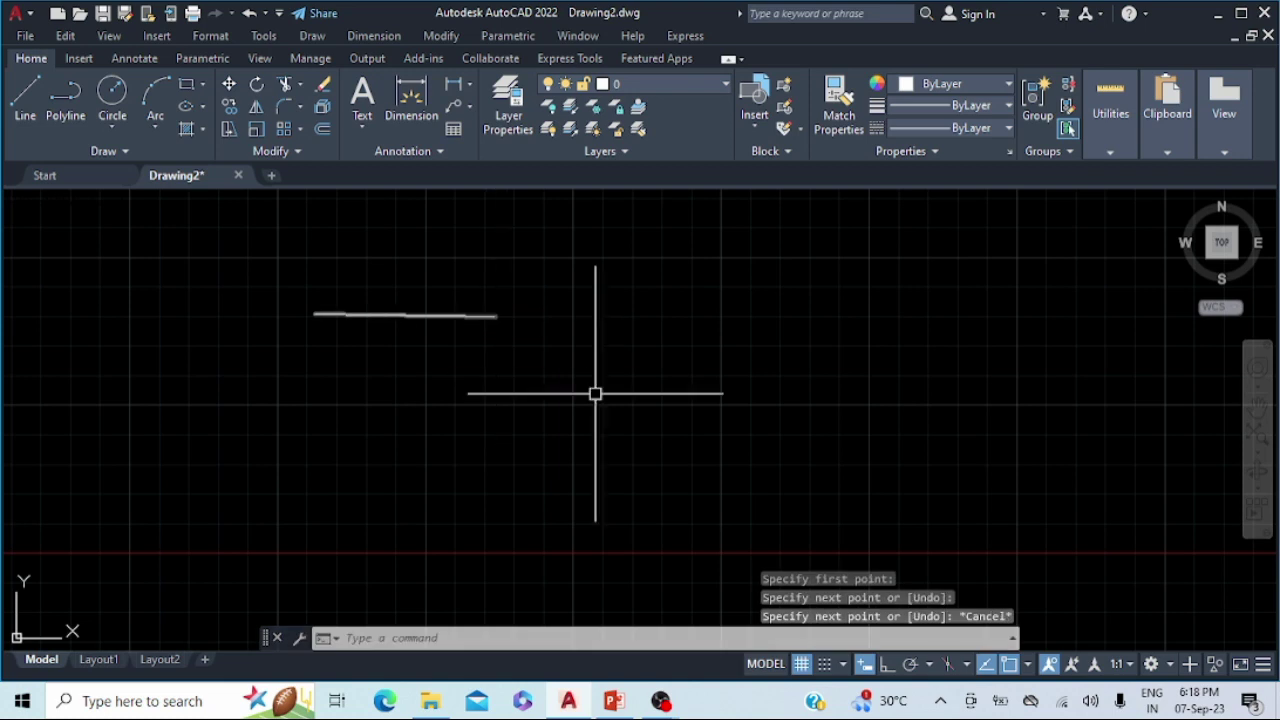
Draw a longer, nearly horizontal line lower down and to the right of the first one, leaving a gap between them.
{"action": "key", "text": "Return"}
{"action": "left_click", "coordinate": [612, 451]}
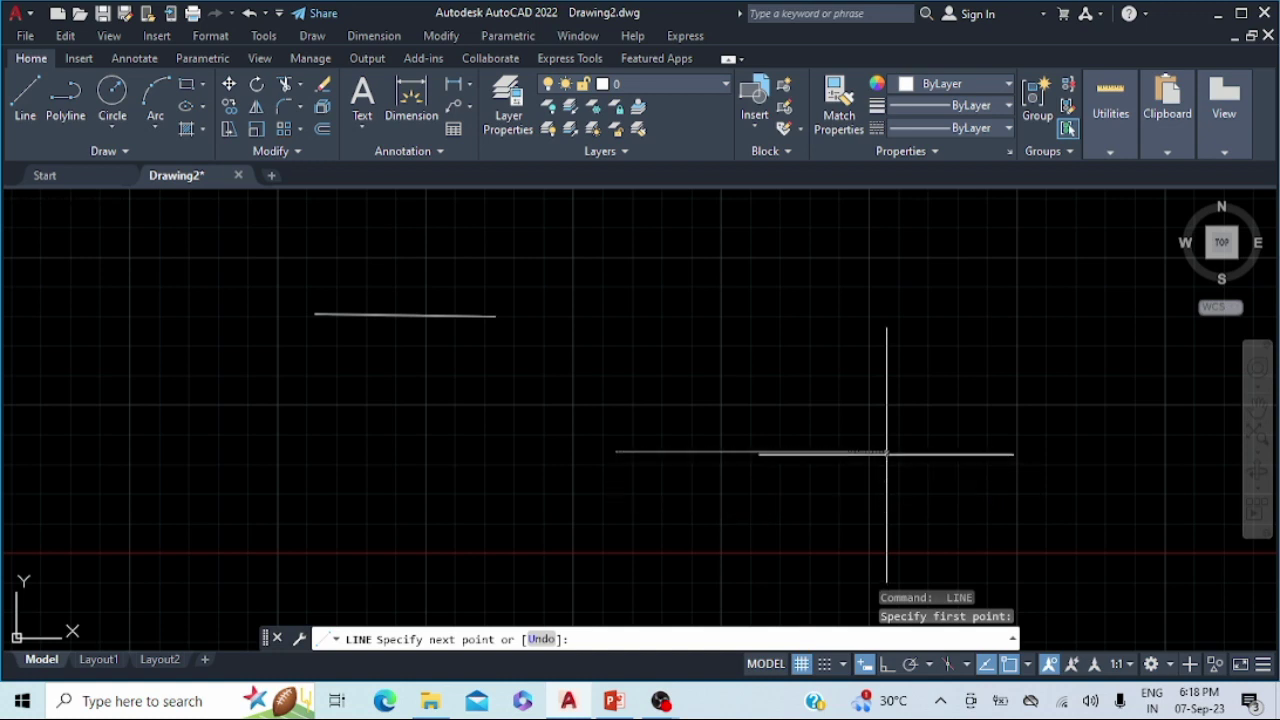
{"action": "left_click", "coordinate": [886, 453]}
{"action": "key", "text": "Escape"}
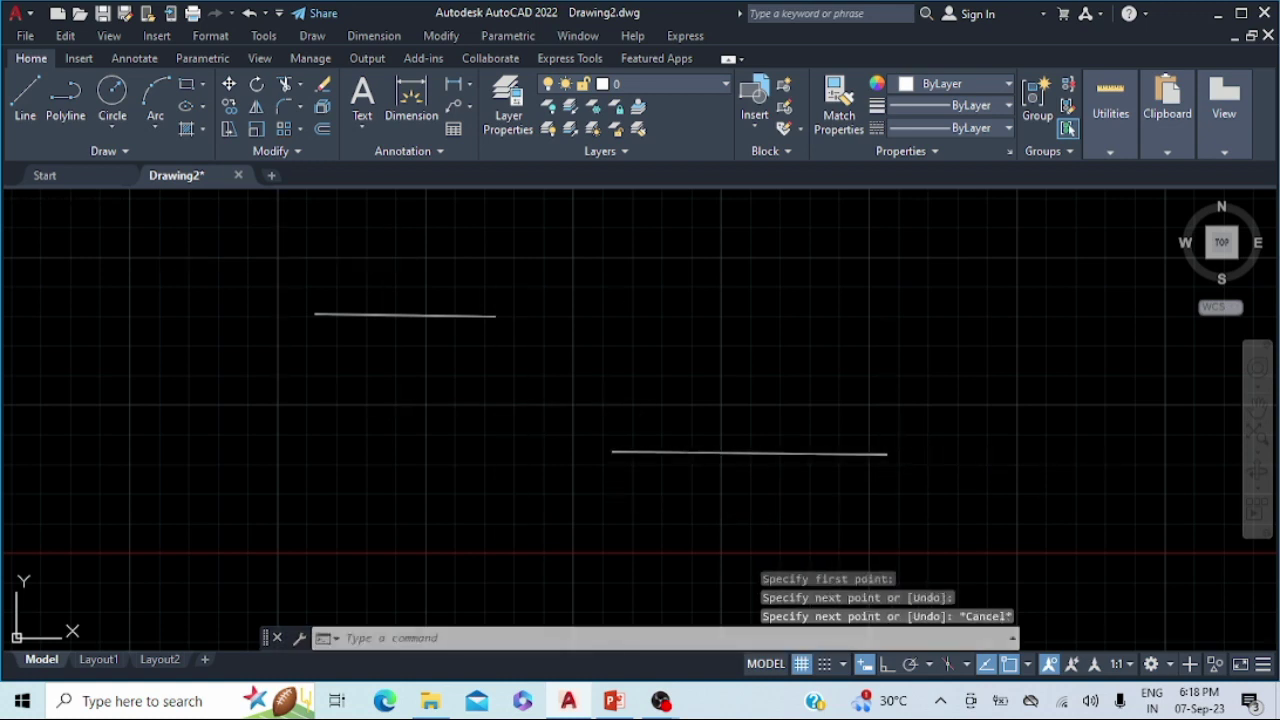
Join the lines with a start-end-radius arc of radius 15, from the upper line's right end to the lower line's left end.
{"action": "left_click", "coordinate": [150, 127]}
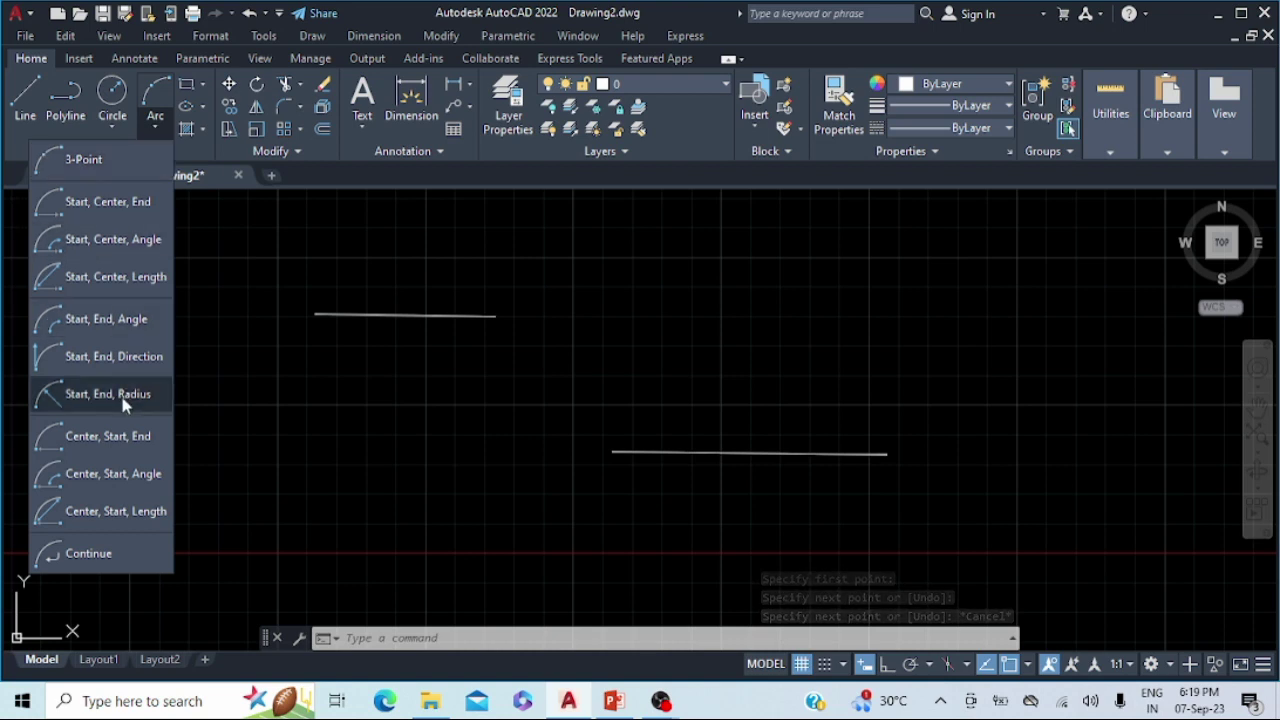
{"action": "left_click", "coordinate": [97, 403]}
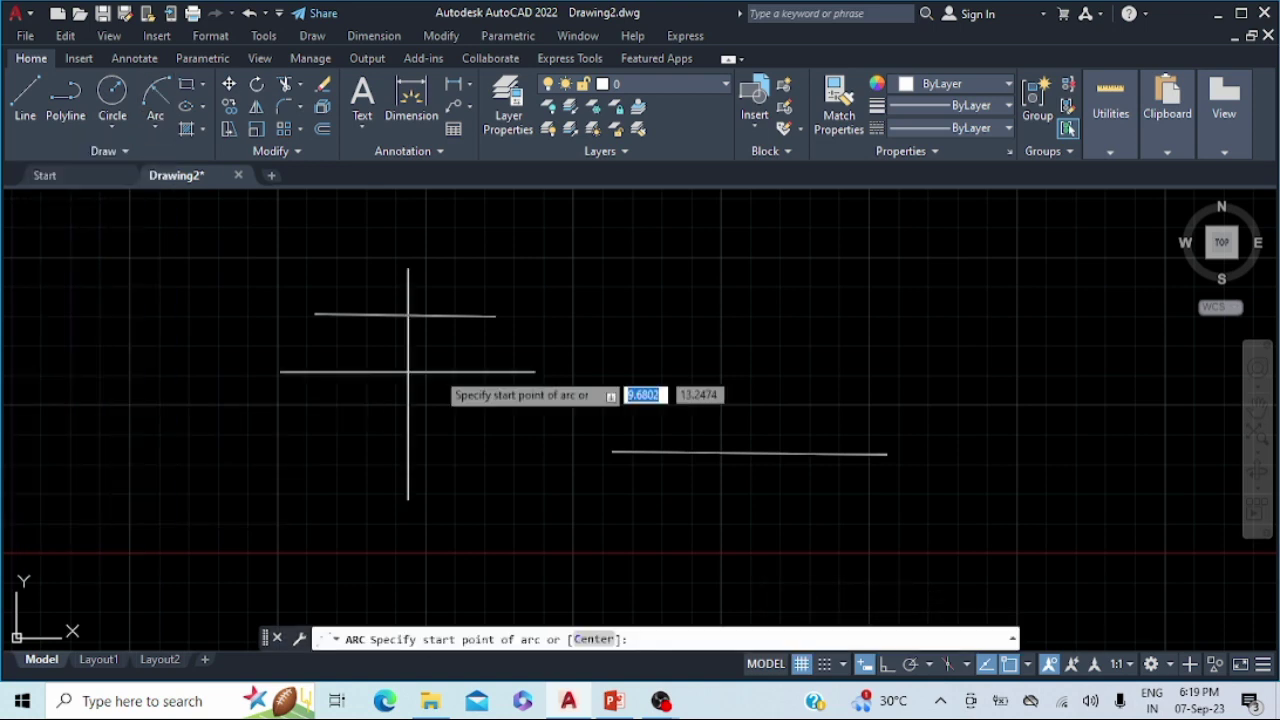
{"action": "left_click", "coordinate": [495, 315]}
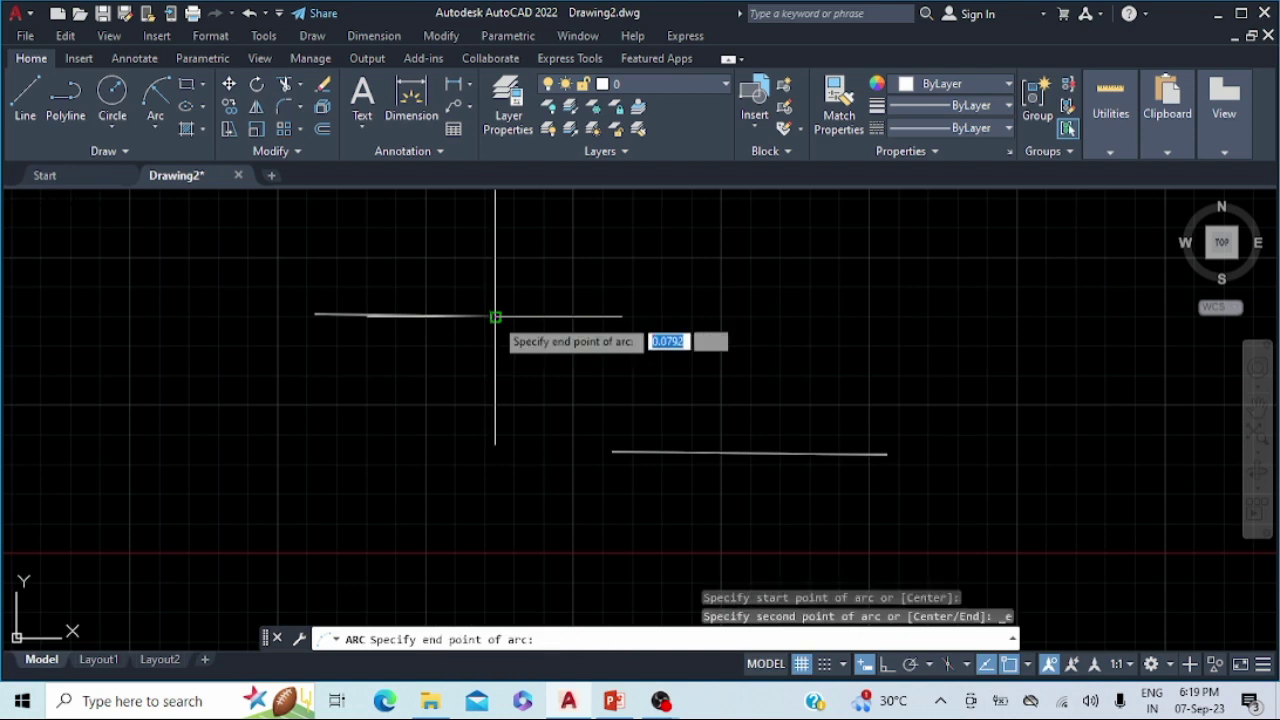
{"action": "left_click", "coordinate": [612, 452]}
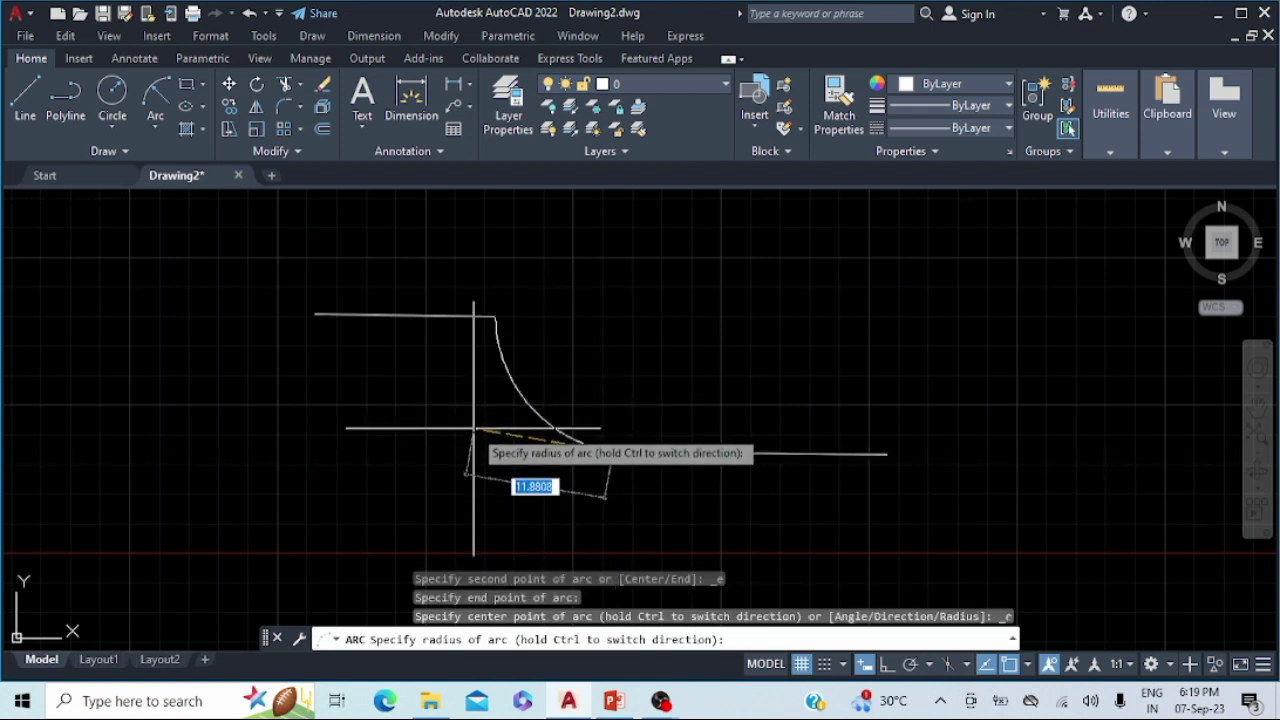
{"action": "type", "text": "15"}
{"action": "key", "text": "Return"}
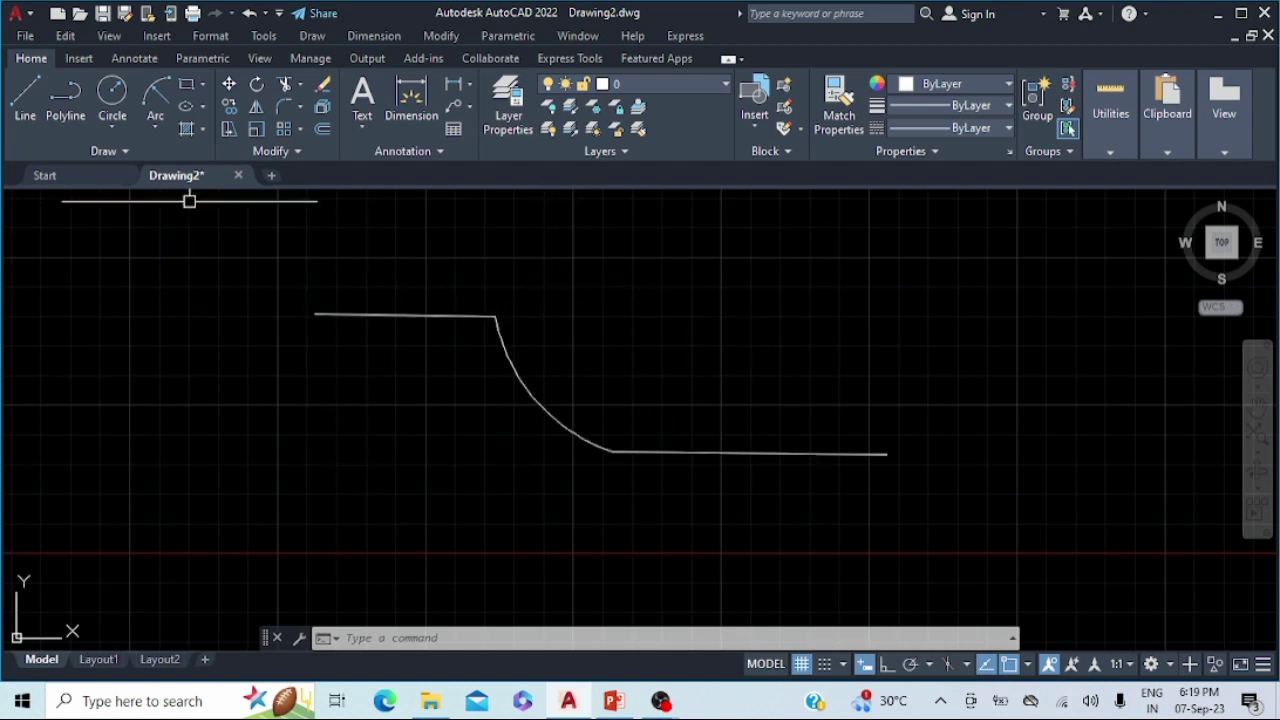
Erase both lines and the radius-15 arc to leave the drawing empty.
{"action": "left_click", "coordinate": [156, 126]}
{"action": "key", "text": "ctrl+a"}
{"action": "key", "text": "Delete"}
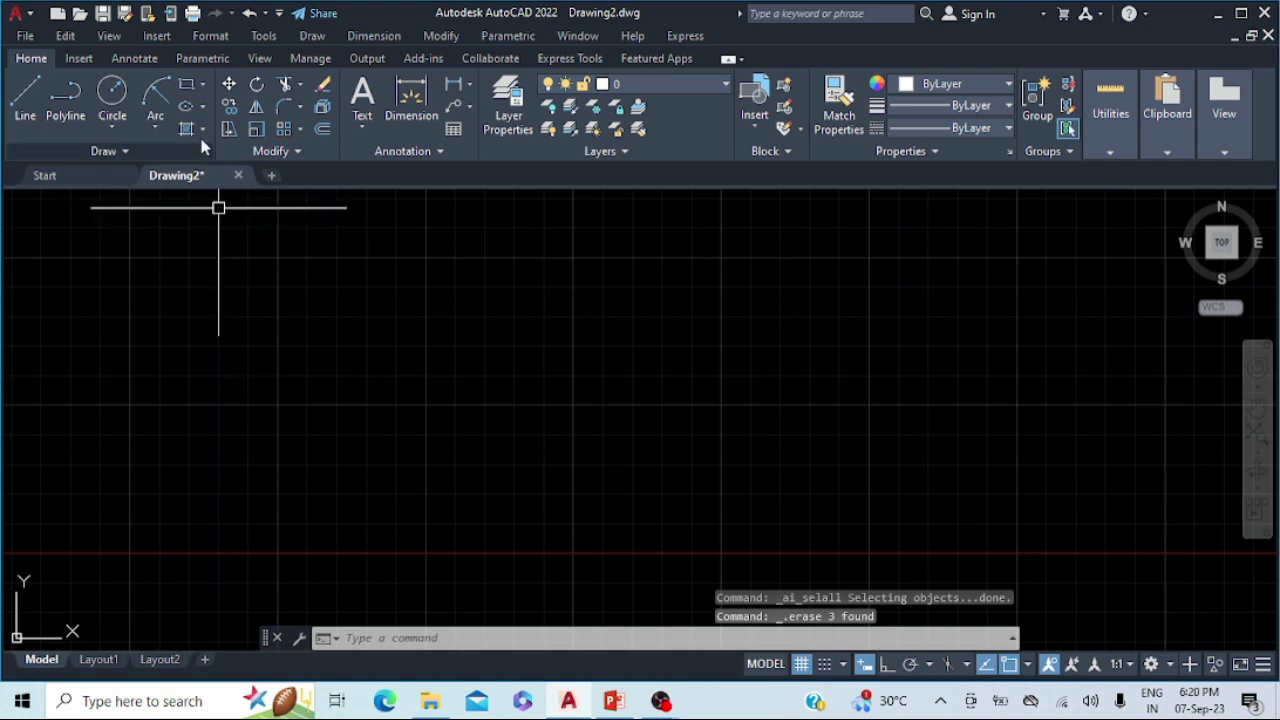
{"action": "left_click", "coordinate": [202, 86]}
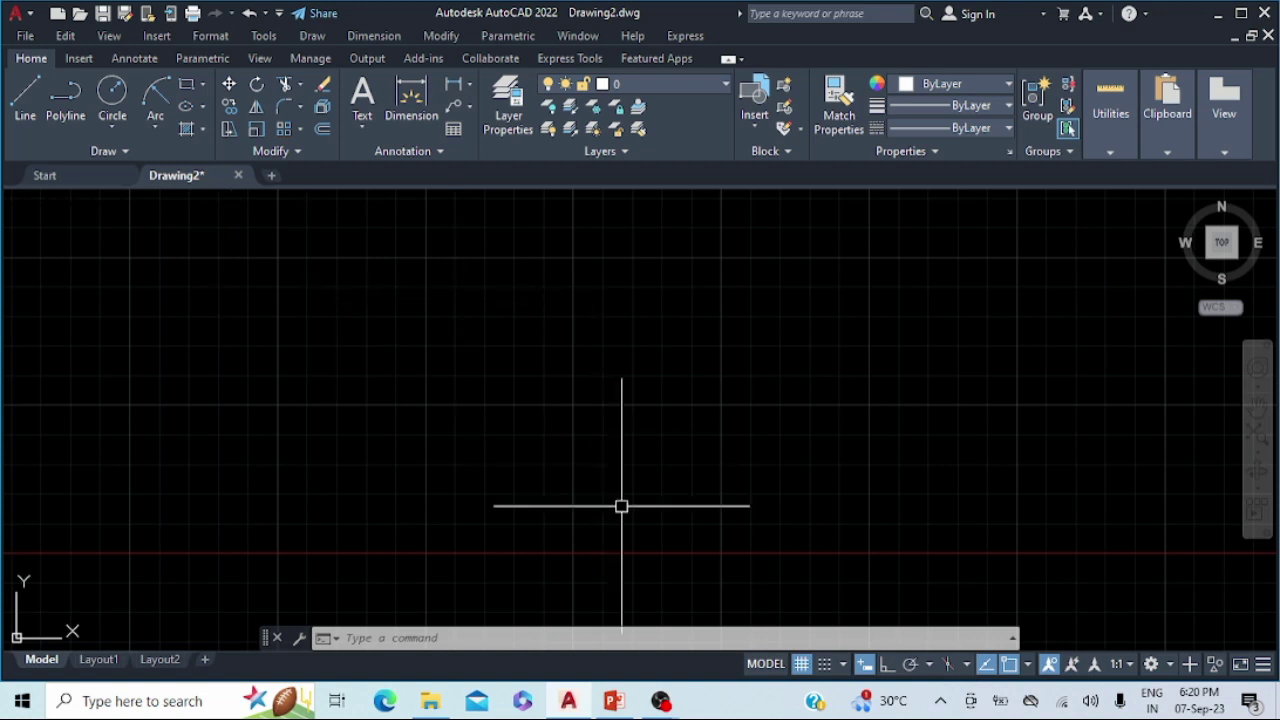
Switch to the PowerPoint presentation autocad and start the slide show from slide 30, the revision question about grades of leads.
{"action": "left_click", "coordinate": [613, 703]}
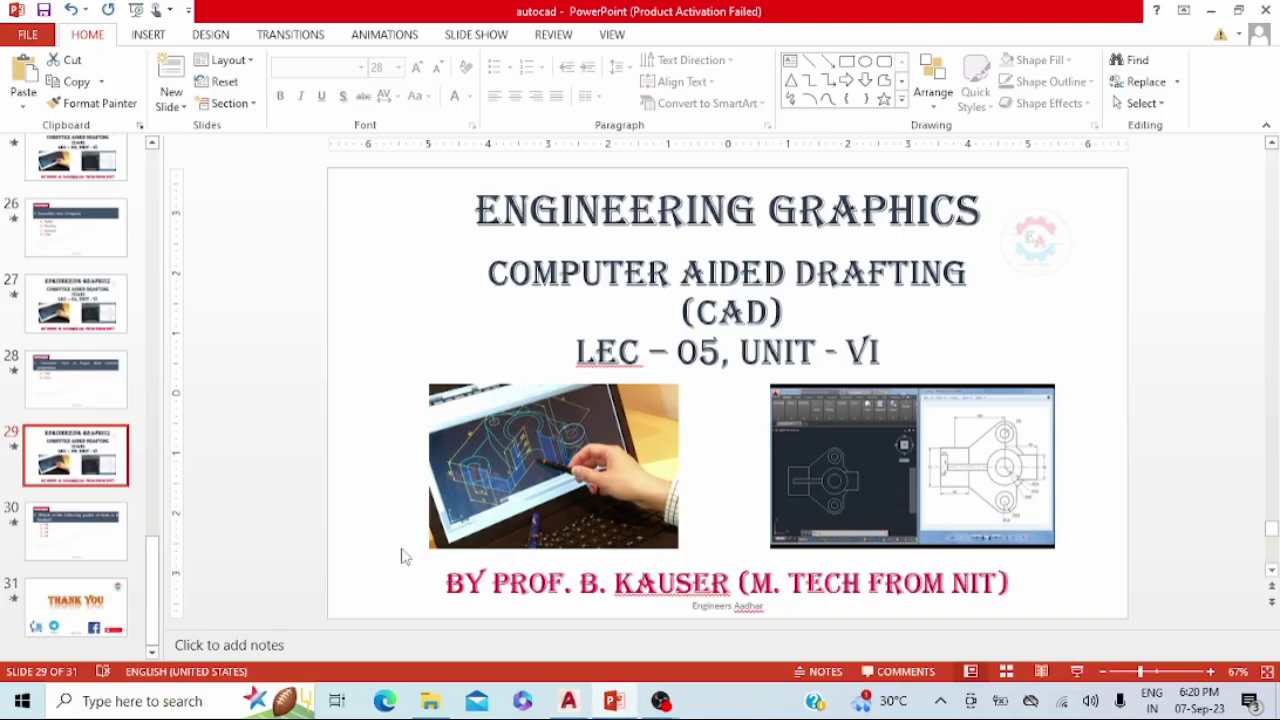
{"action": "left_click", "coordinate": [120, 545]}
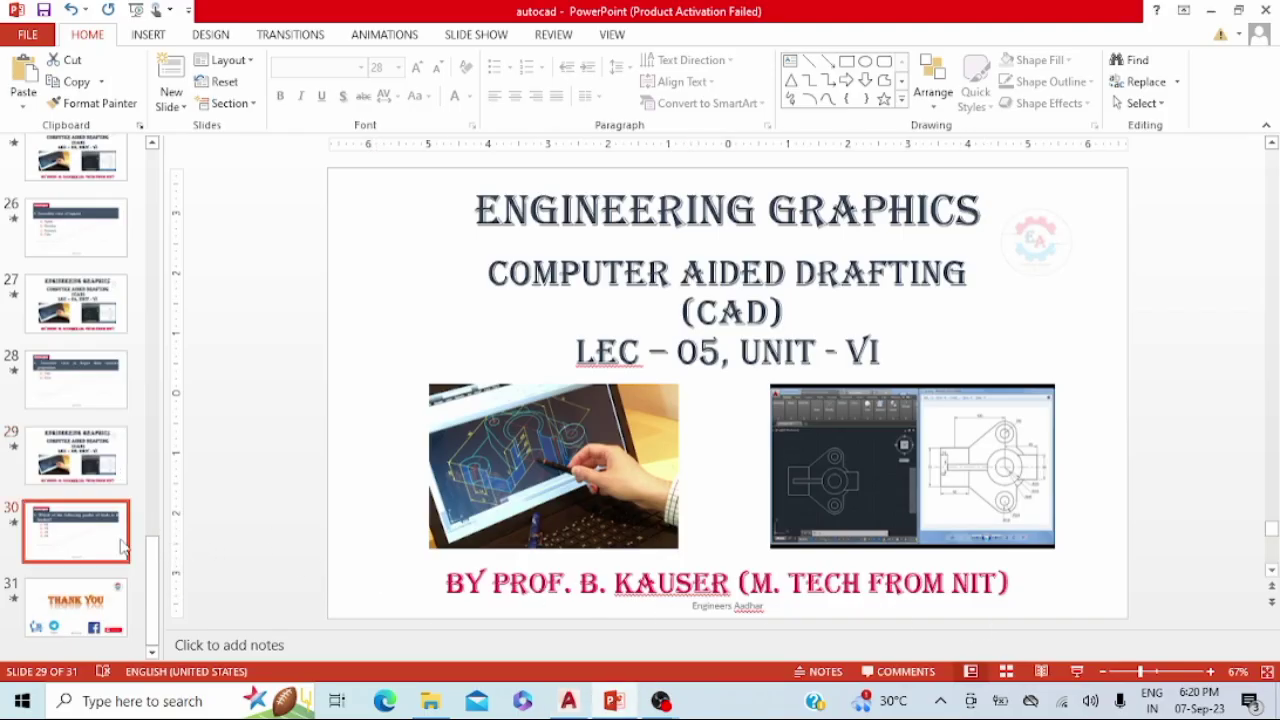
{"action": "left_click", "coordinate": [1076, 672]}
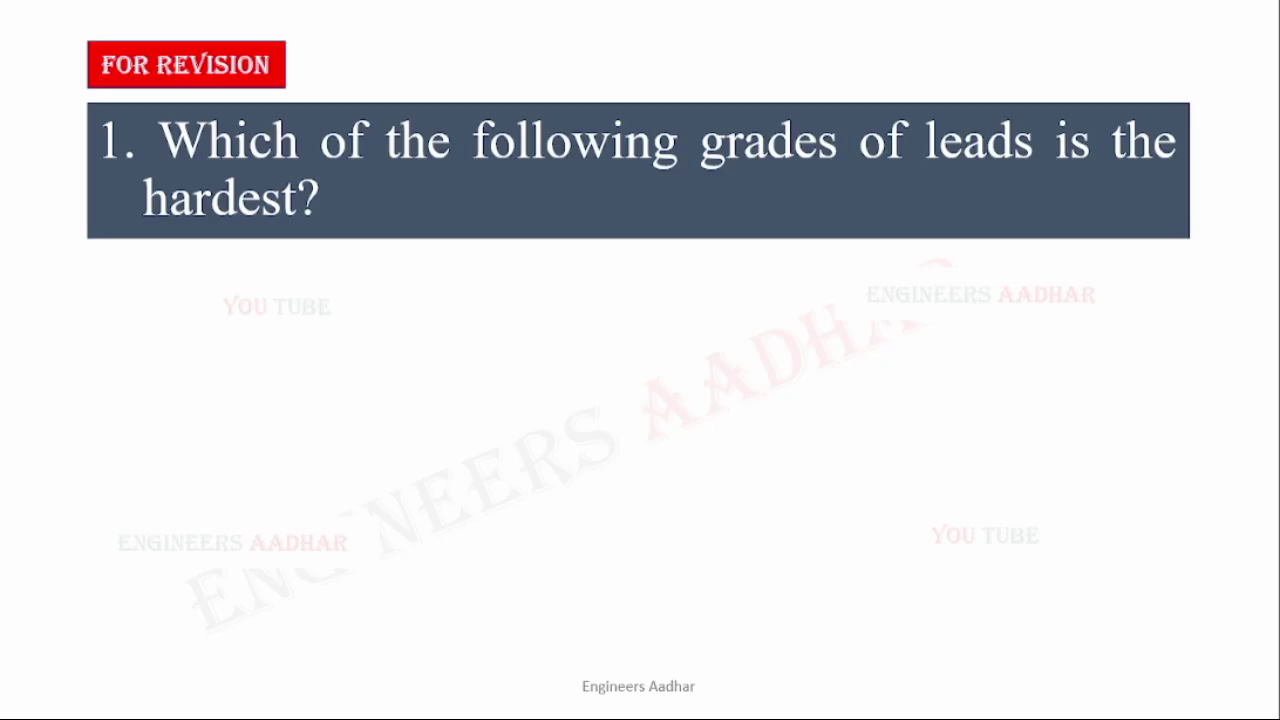